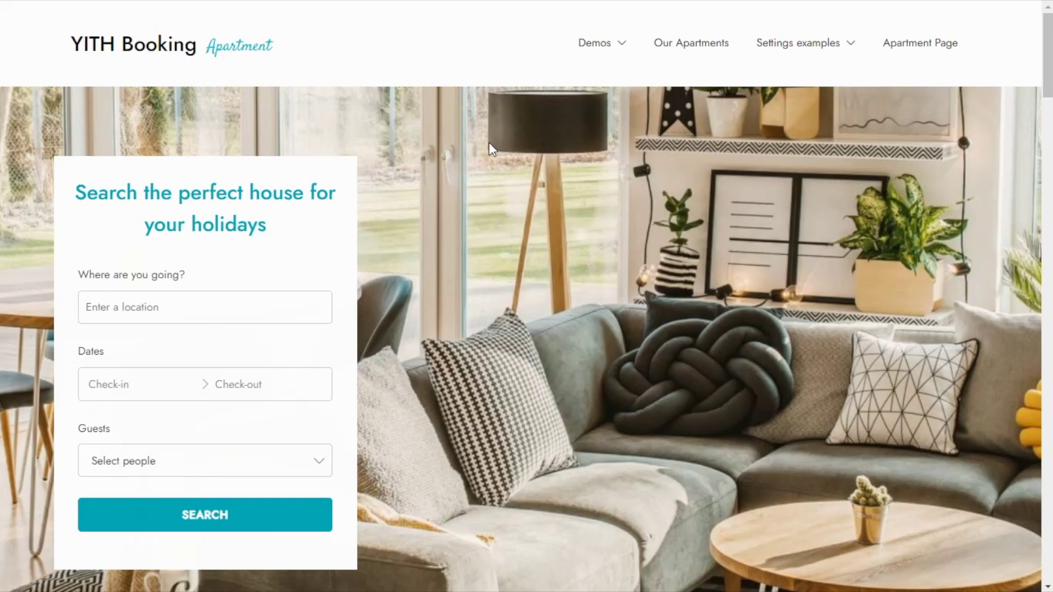
Set the location in the apartment search form to New York, NY, USA.
{"action": "scroll", "coordinate": [488, 142], "scroll_direction": "down", "scroll_amount": 1}
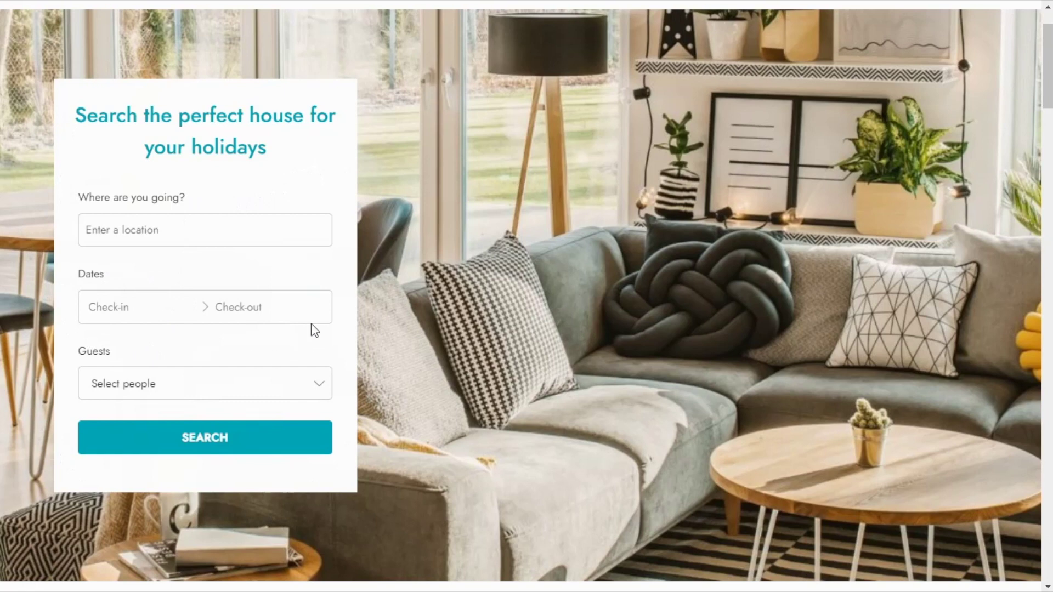
{"action": "left_click", "coordinate": [212, 396]}
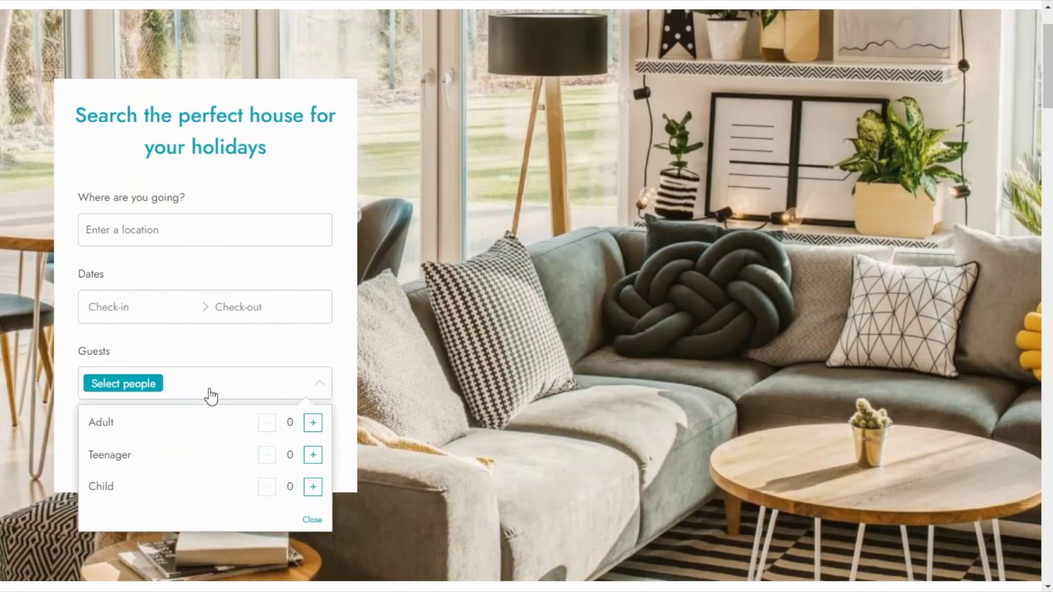
{"action": "left_click", "coordinate": [212, 393]}
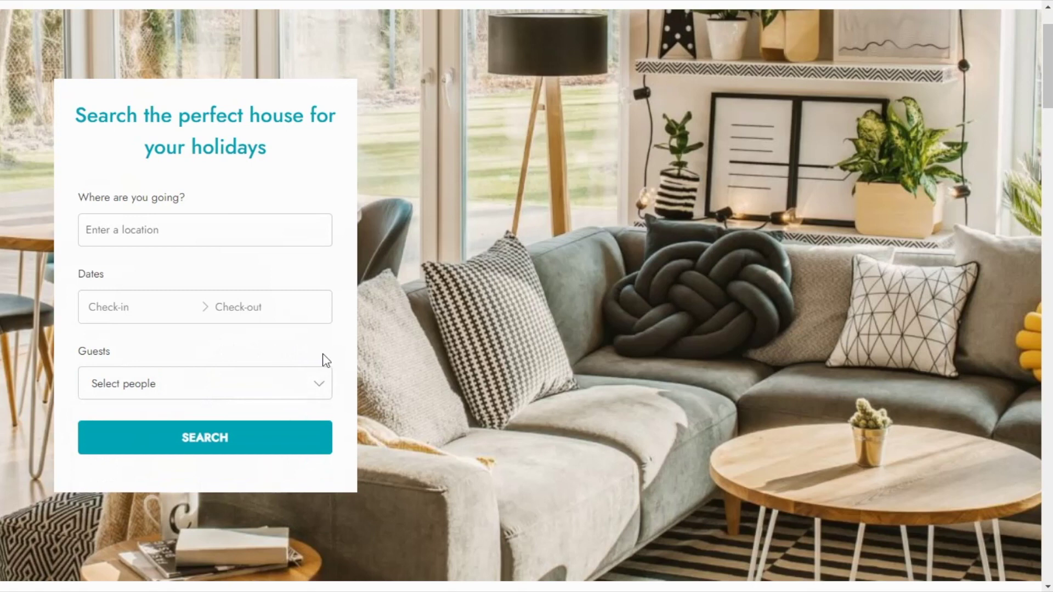
{"action": "left_click", "coordinate": [138, 230]}
{"action": "type", "text": "New York"}
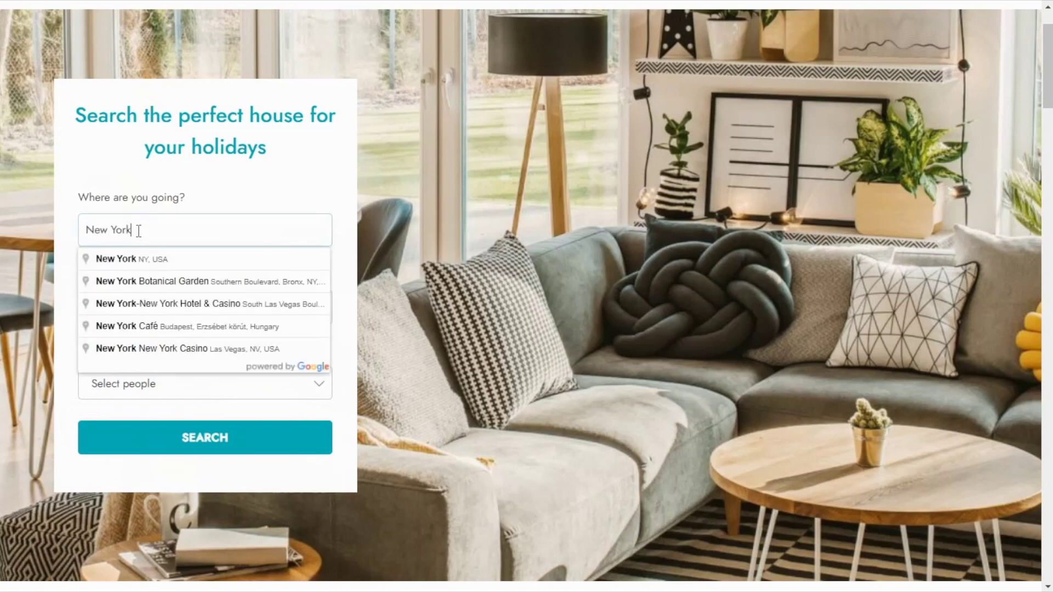
{"action": "left_click", "coordinate": [153, 263]}
Set the search dates to check-in 2021-12-04 and check-out 2021-12-07.
{"action": "left_click", "coordinate": [123, 307]}
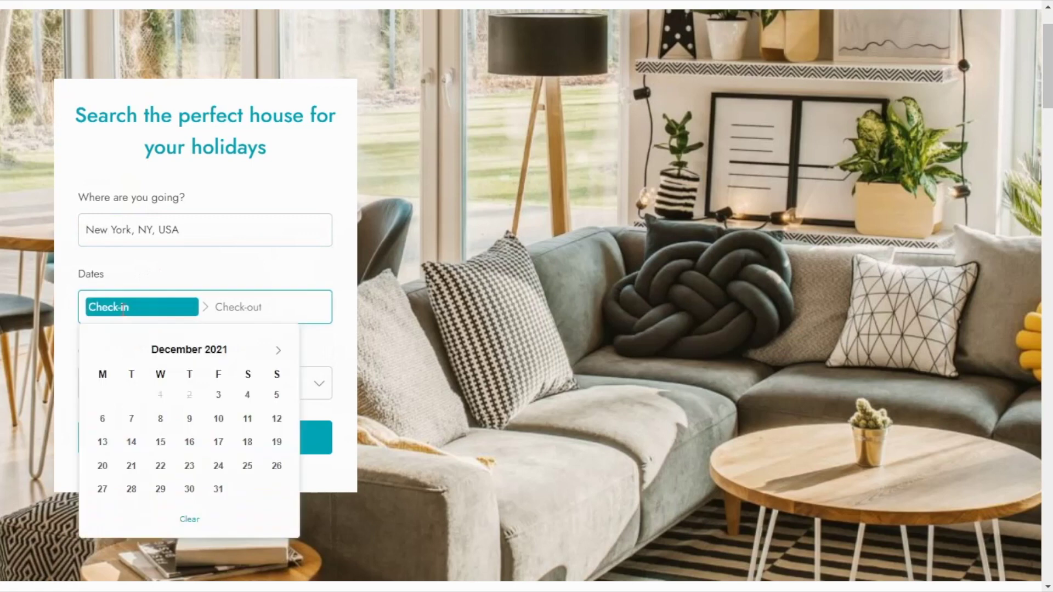
{"action": "left_click", "coordinate": [247, 394]}
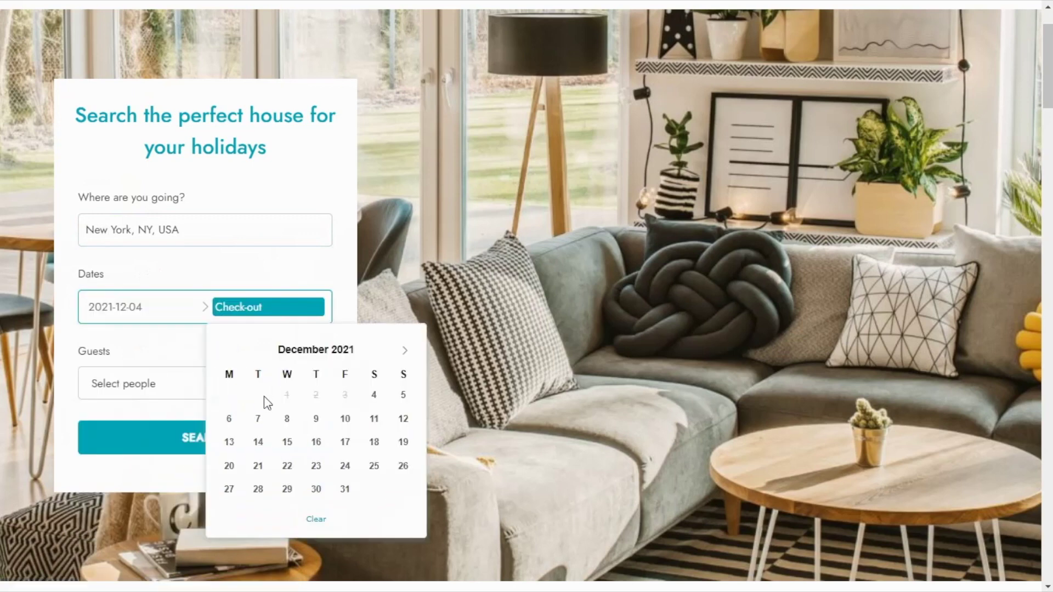
{"action": "left_click", "coordinate": [257, 418]}
Set the guests to 2 adults and run the apartment search.
{"action": "left_click", "coordinate": [232, 392]}
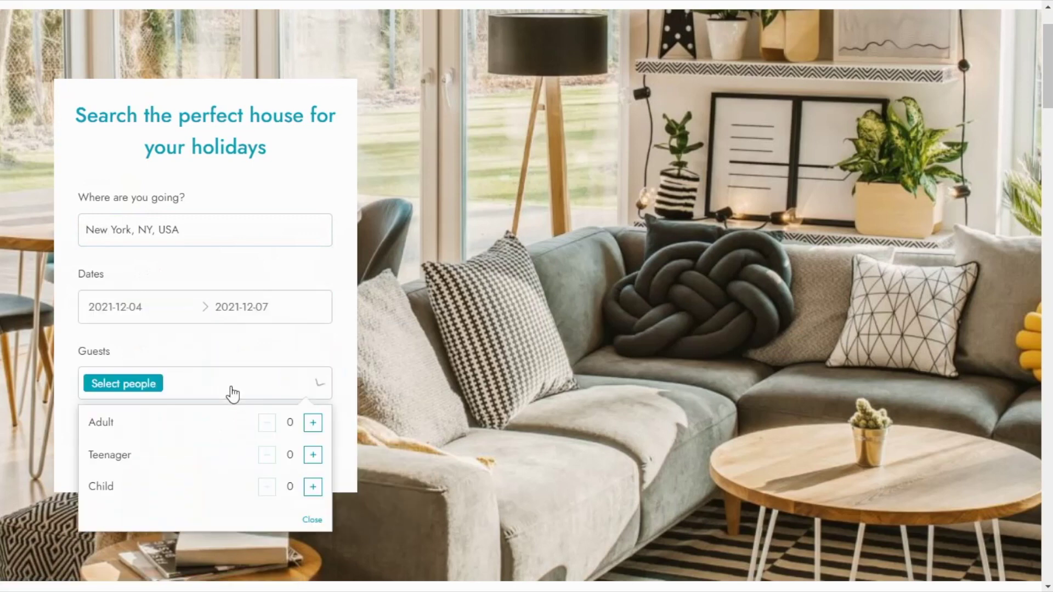
{"action": "left_click", "coordinate": [313, 422]}
{"action": "left_click", "coordinate": [313, 422]}
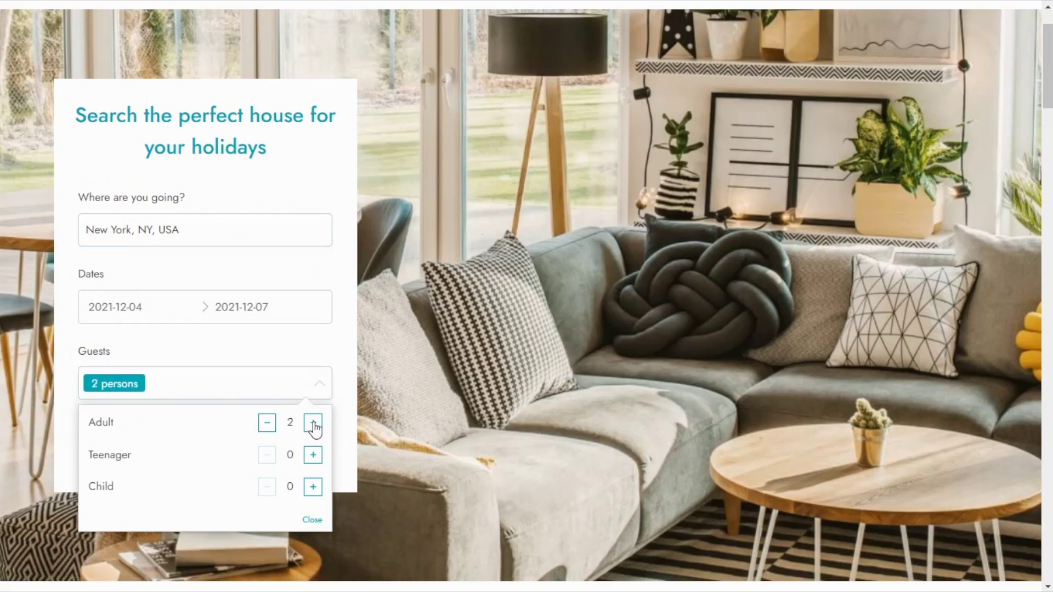
{"action": "left_click", "coordinate": [329, 386]}
{"action": "left_click", "coordinate": [231, 442]}
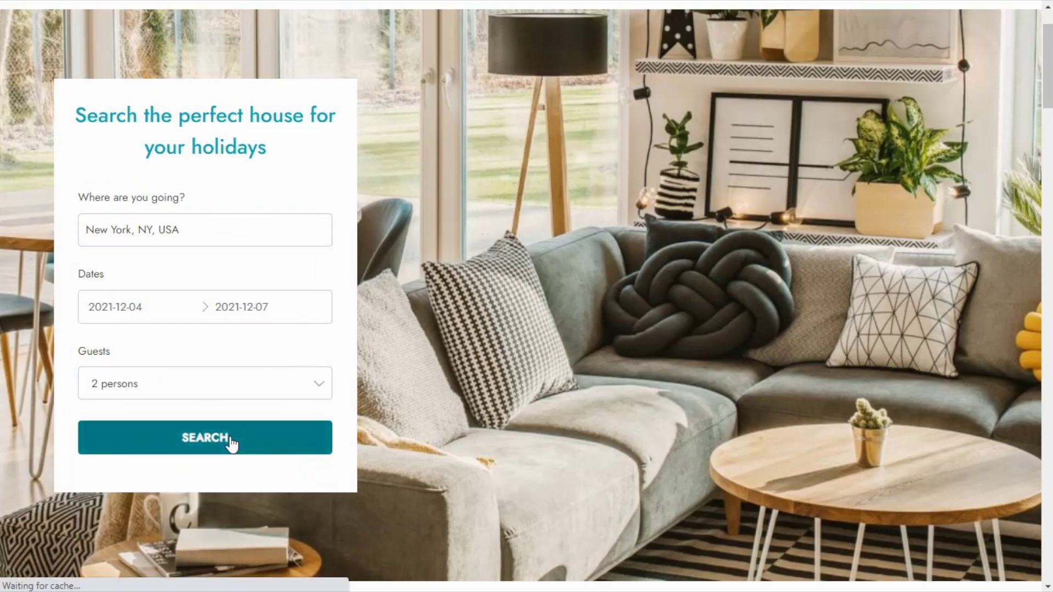
{"action": "scroll", "coordinate": [218, 428], "scroll_direction": "down", "scroll_amount": 3}
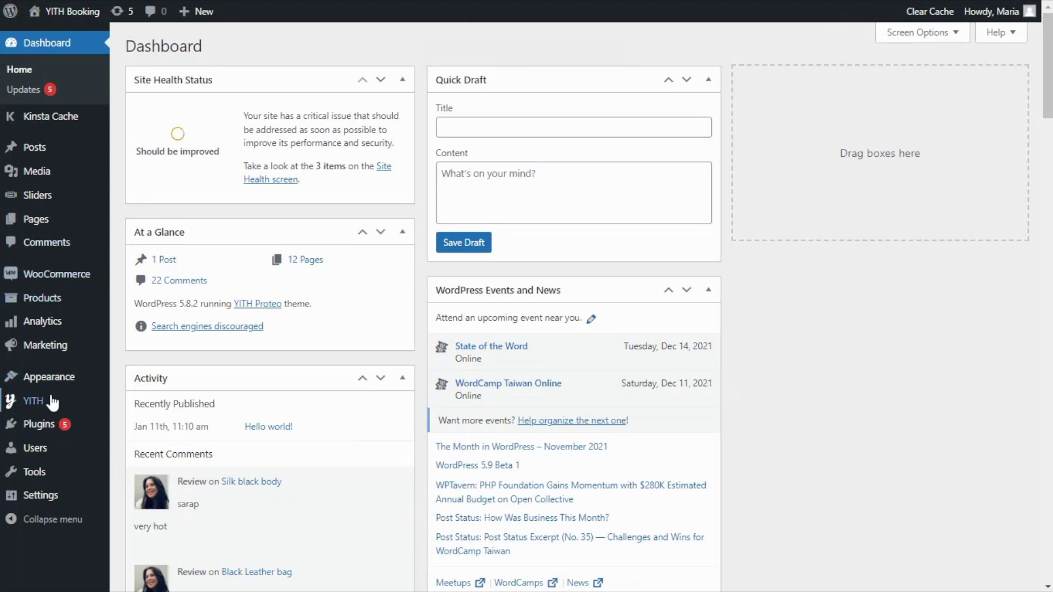
In the WordPress admin, create a new YITH Booking search form named "Apartment search form".
{"action": "mouse_move", "coordinate": [69, 405]}
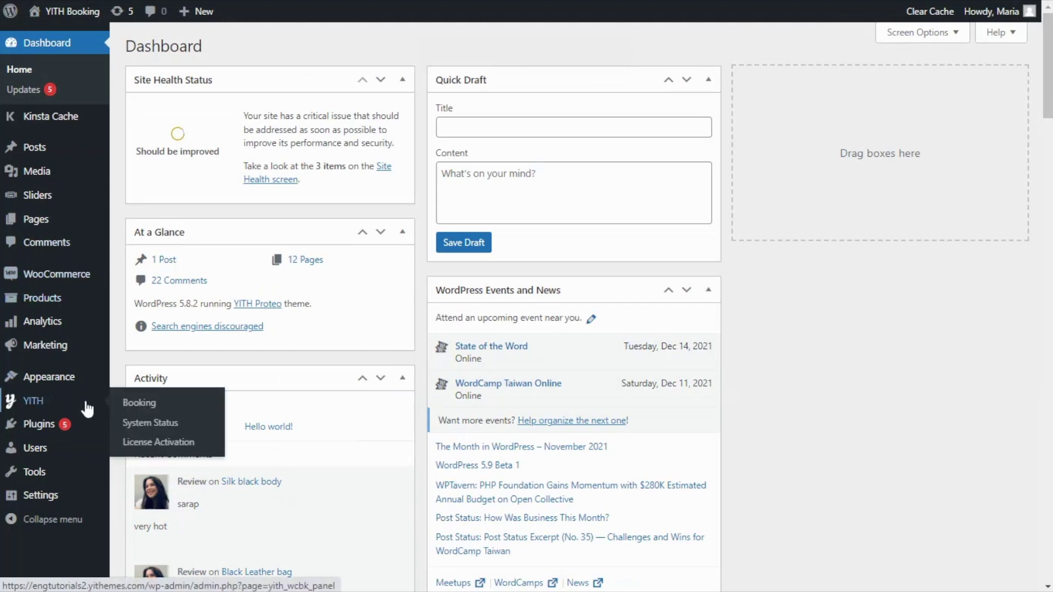
{"action": "left_click", "coordinate": [152, 406]}
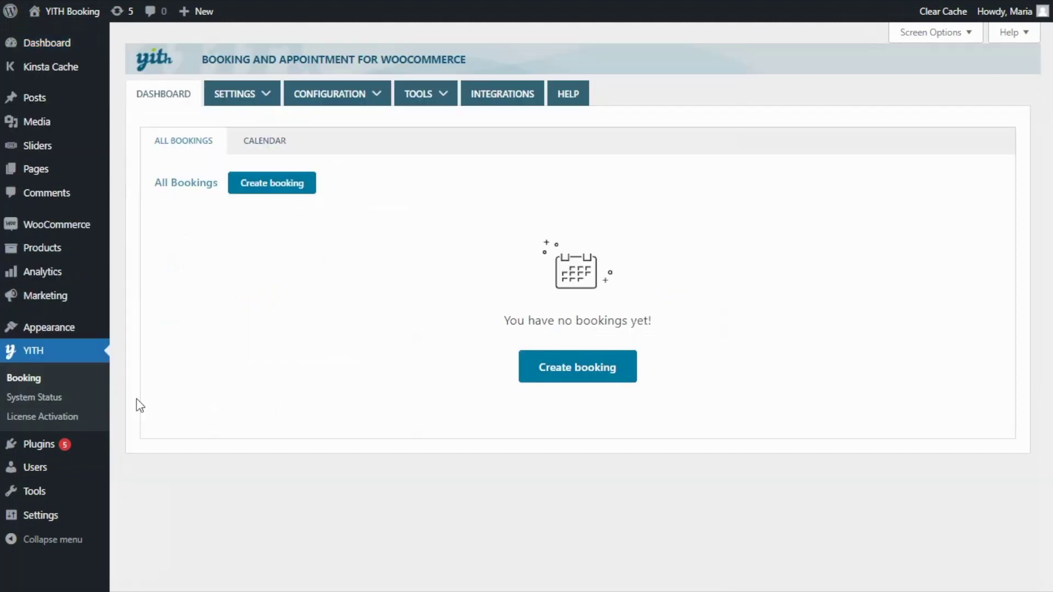
{"action": "mouse_move", "coordinate": [381, 98]}
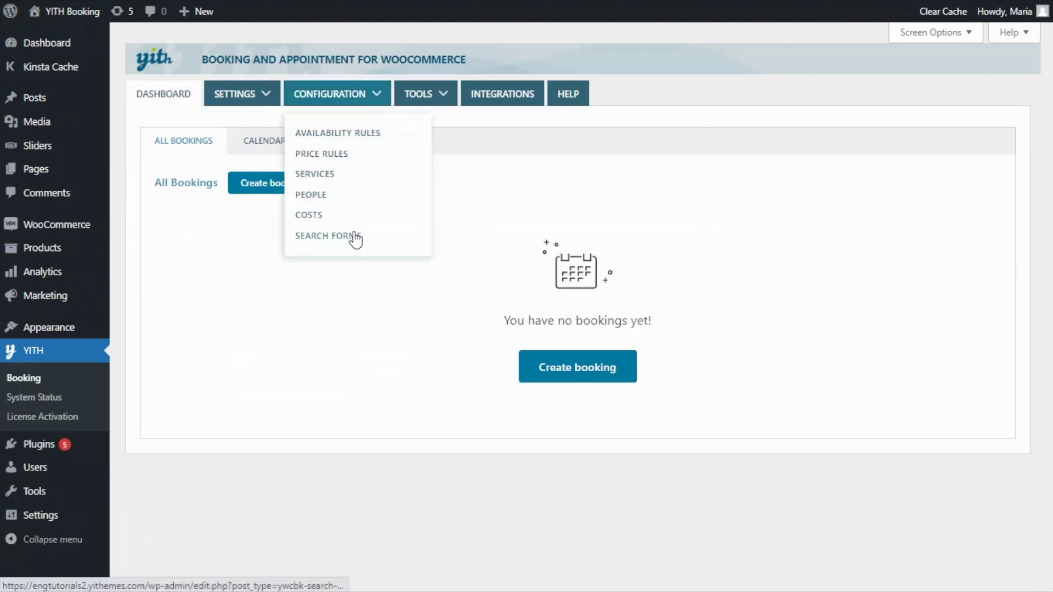
{"action": "left_click", "coordinate": [355, 237]}
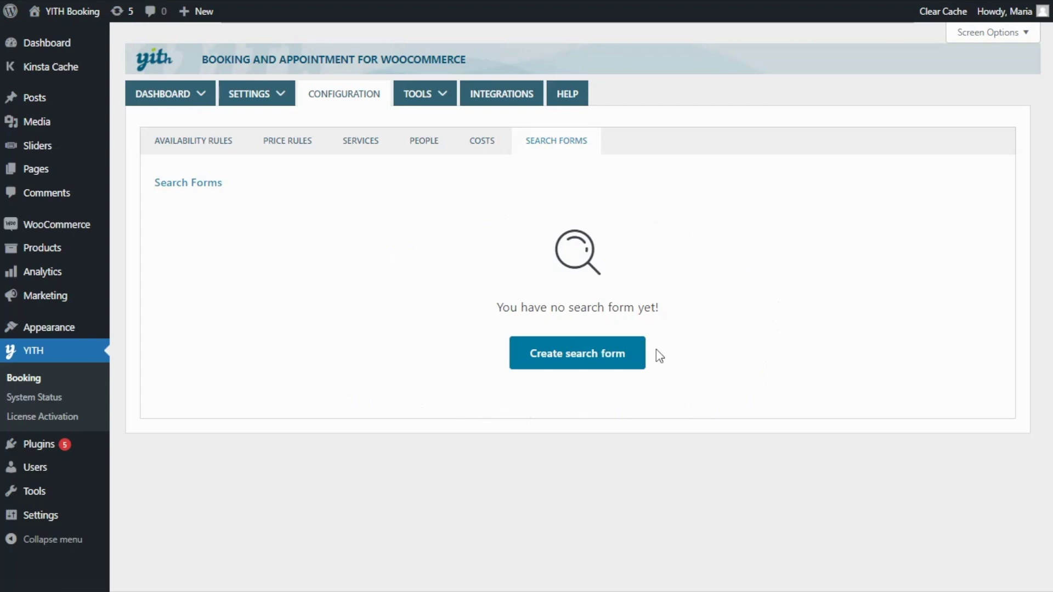
{"action": "left_click", "coordinate": [576, 367]}
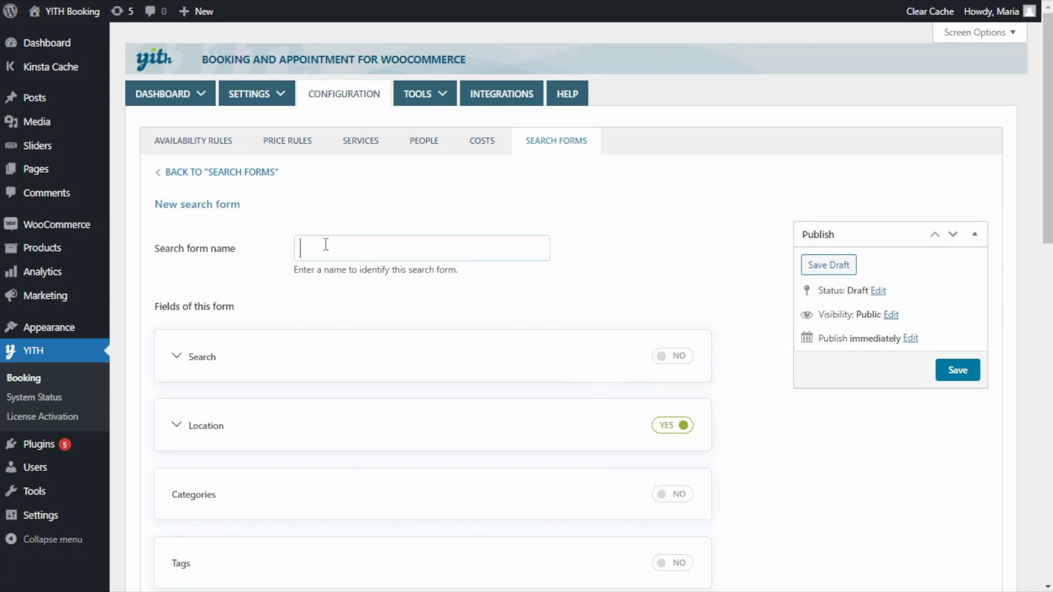
{"action": "type", "text": "Apartment search form"}
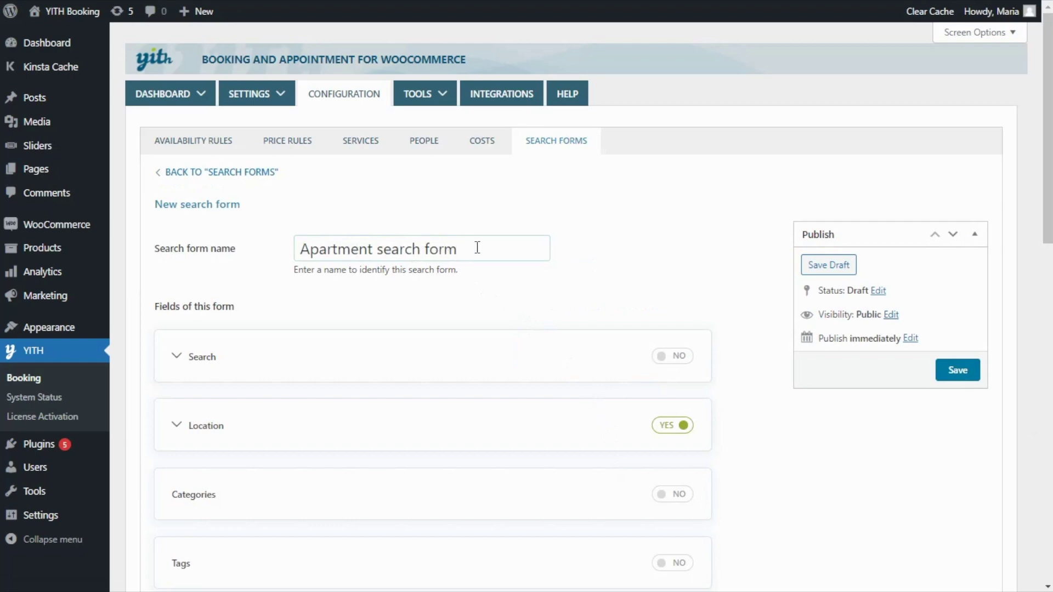
Review the fields available for the new search form and expand the Search field's label option.
{"action": "scroll", "coordinate": [491, 249], "scroll_direction": "down", "scroll_amount": 3}
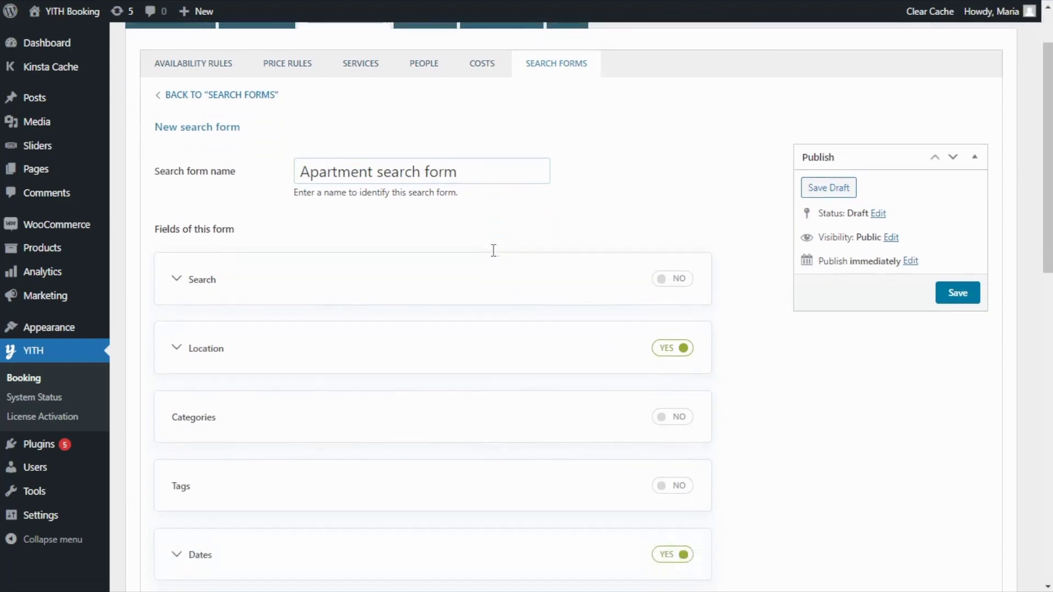
{"action": "scroll", "coordinate": [152, 233], "scroll_direction": "down", "scroll_amount": 3}
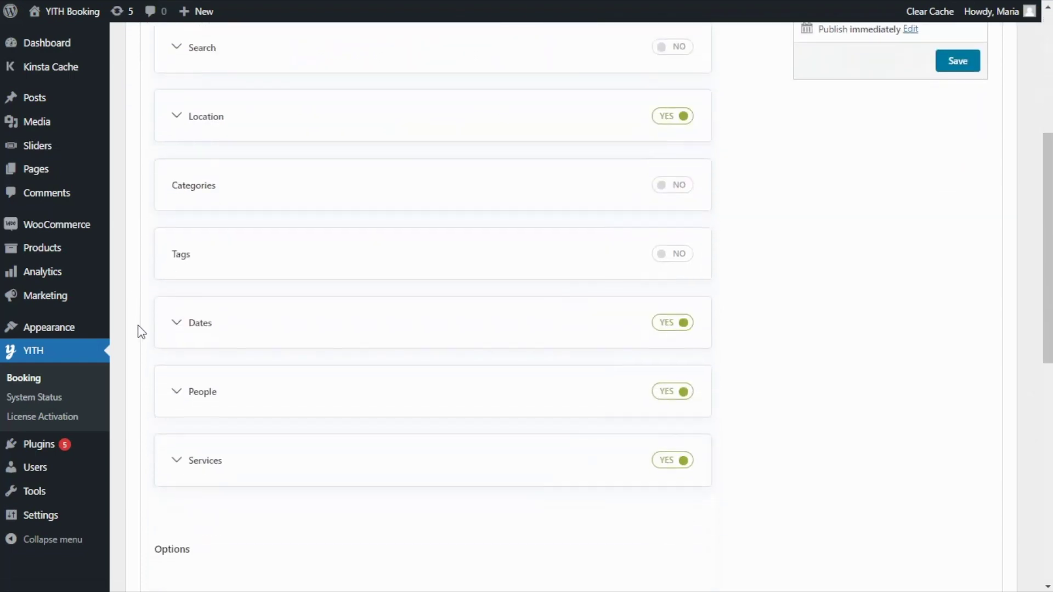
{"action": "scroll", "coordinate": [521, 397], "scroll_direction": "up", "scroll_amount": 5}
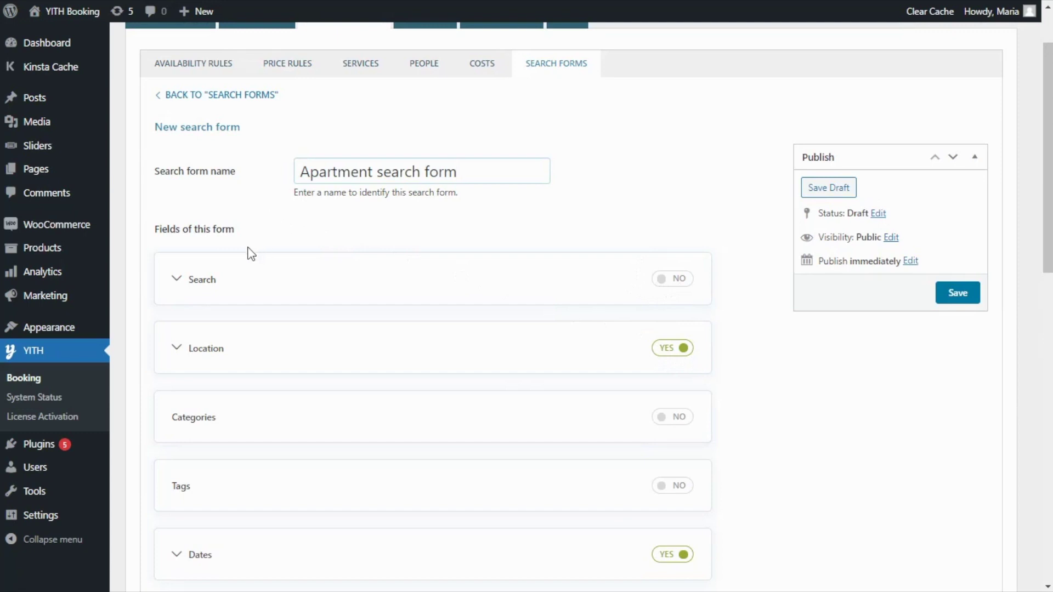
{"action": "left_click", "coordinate": [183, 282]}
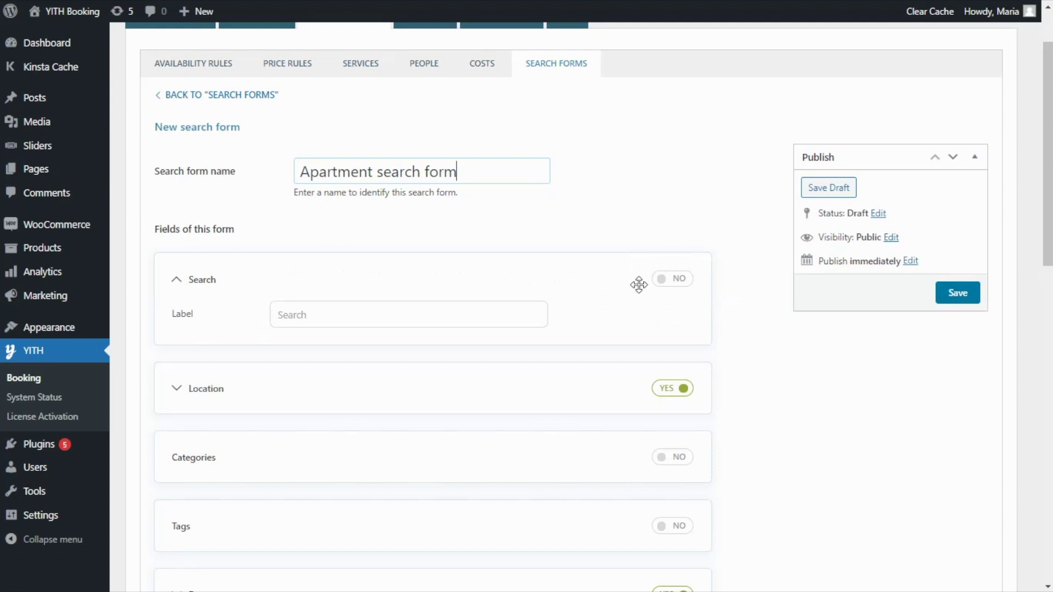
Set the form's Dates field to show a date range picker selector.
{"action": "scroll", "coordinate": [311, 328], "scroll_direction": "down", "scroll_amount": 1}
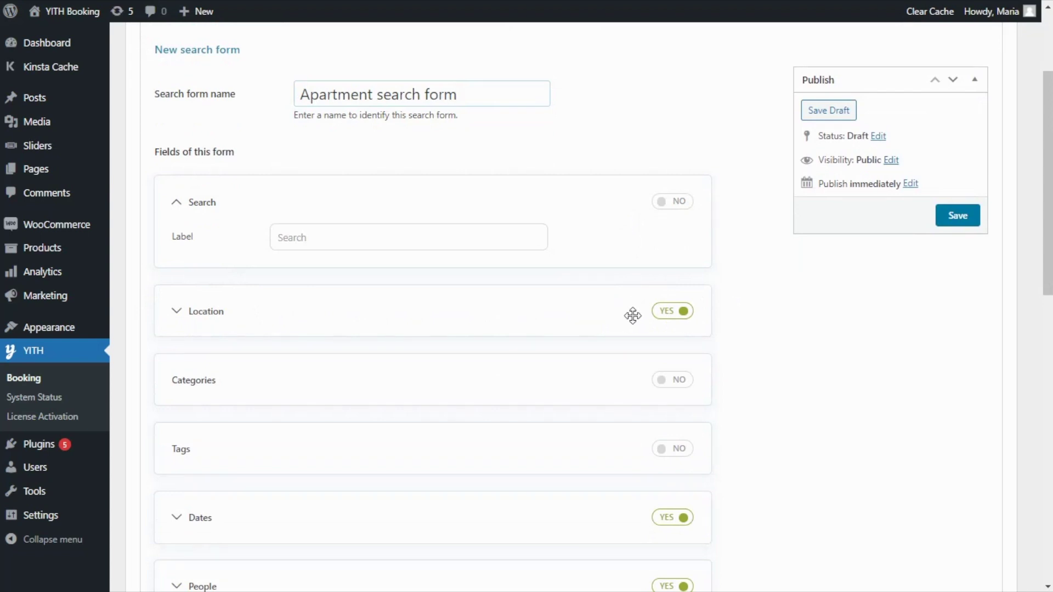
{"action": "scroll", "coordinate": [576, 318], "scroll_direction": "down", "scroll_amount": 3}
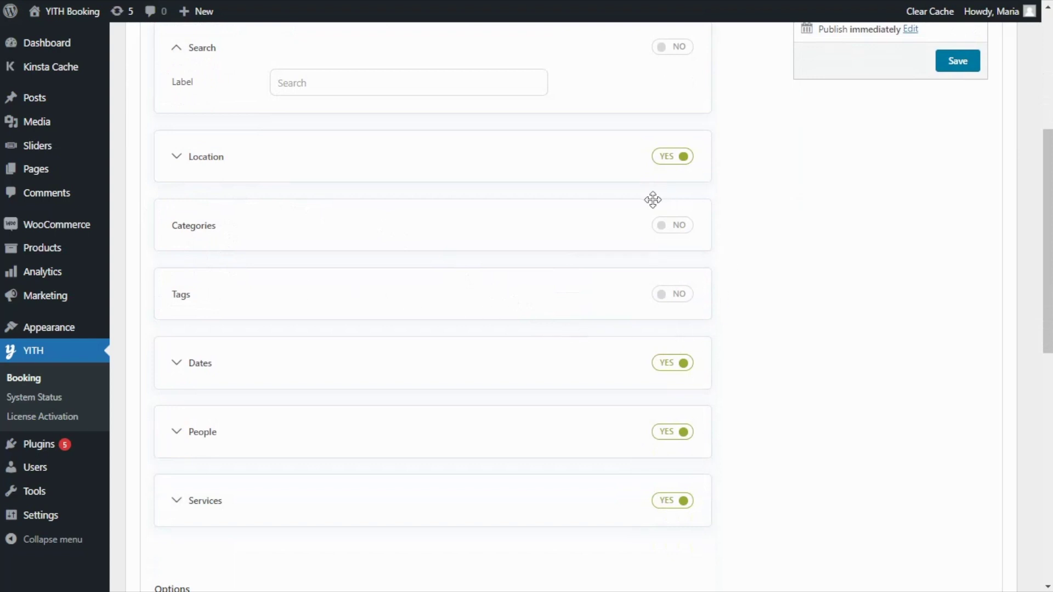
{"action": "scroll", "coordinate": [592, 270], "scroll_direction": "down", "scroll_amount": 2}
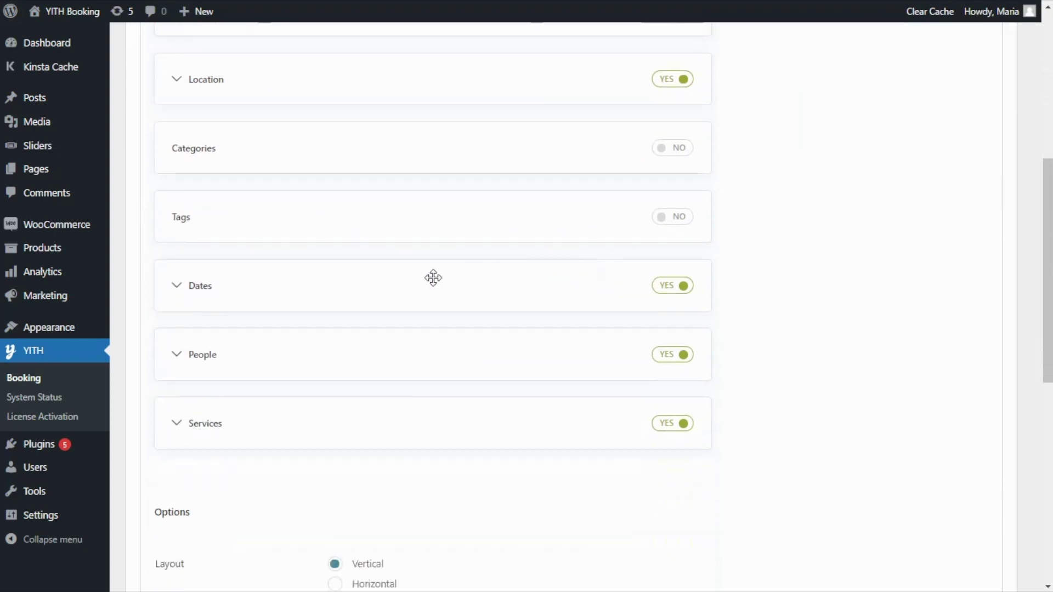
{"action": "left_click", "coordinate": [177, 286]}
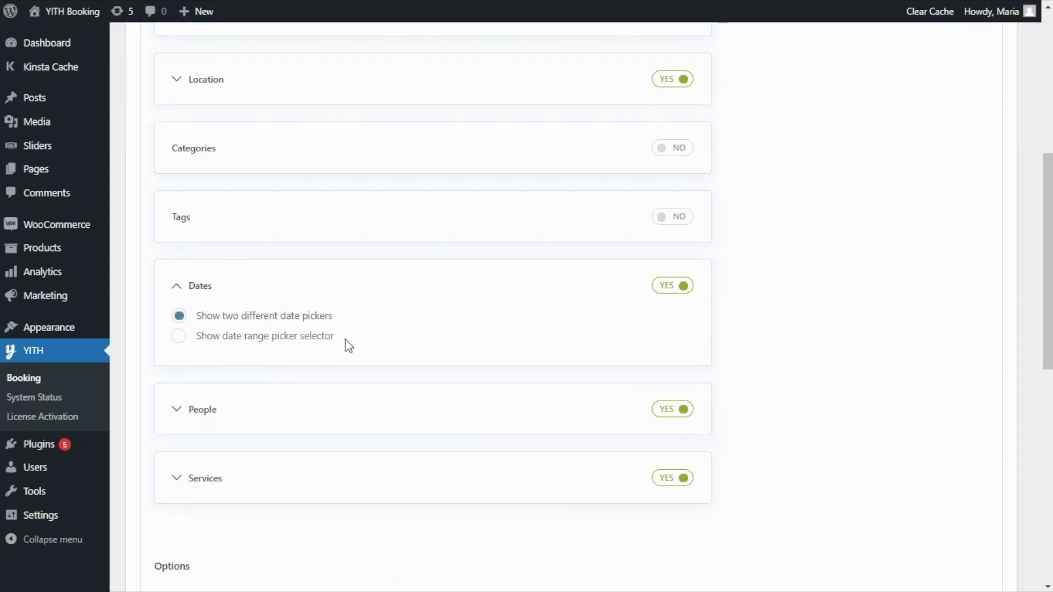
{"action": "left_click", "coordinate": [185, 341]}
Set the People field to the people selector field and disable the Services field.
{"action": "scroll", "coordinate": [277, 337], "scroll_direction": "down", "scroll_amount": 3}
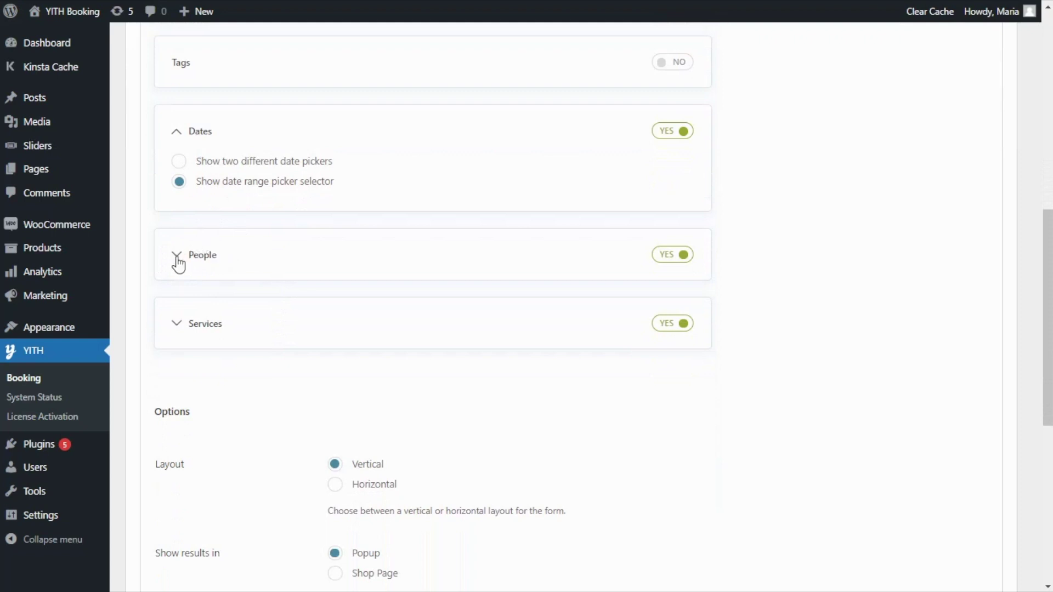
{"action": "left_click", "coordinate": [176, 256]}
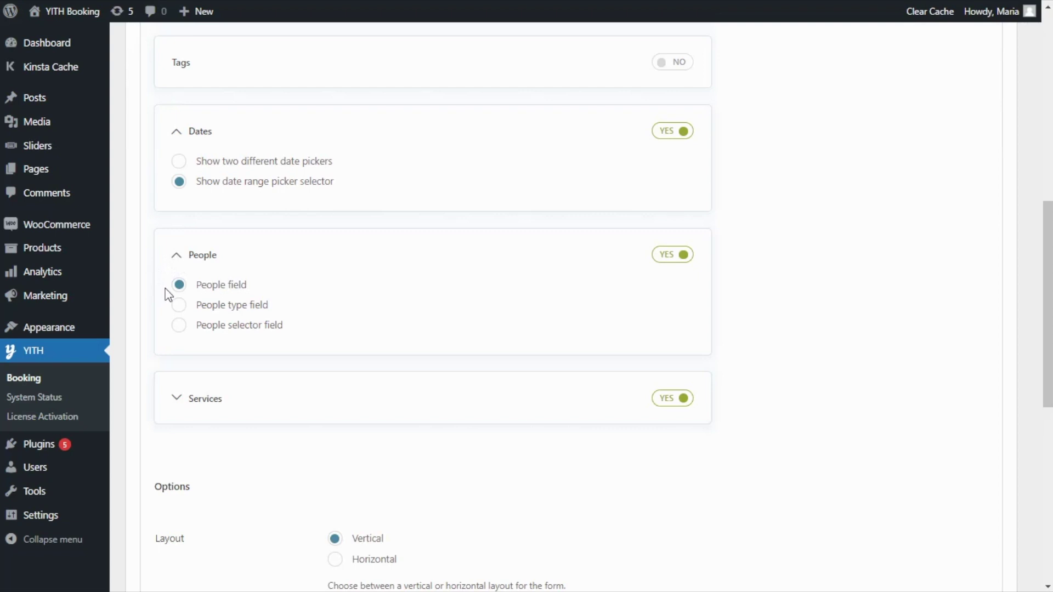
{"action": "left_click", "coordinate": [180, 328]}
{"action": "scroll", "coordinate": [176, 307], "scroll_direction": "down", "scroll_amount": 3}
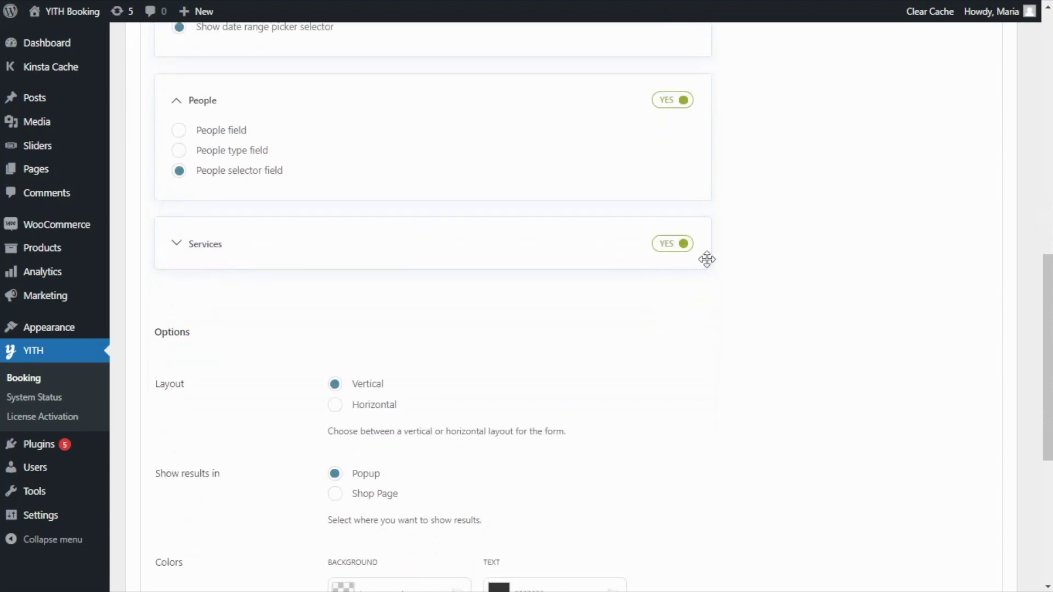
{"action": "left_click", "coordinate": [668, 248]}
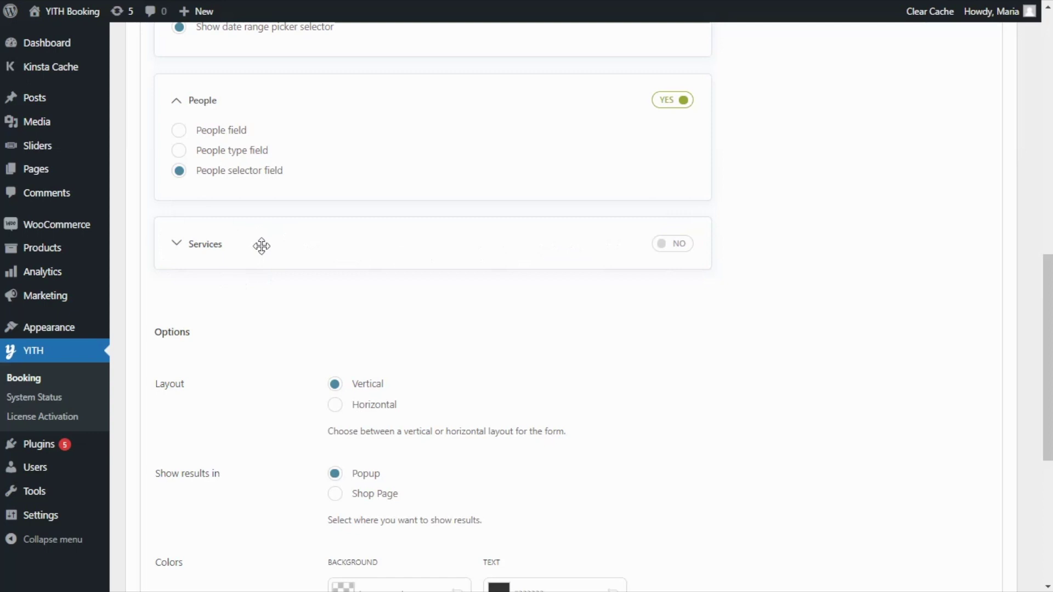
Set the form's results to show in the Shop Page, and review the layout, color and border radius options.
{"action": "scroll", "coordinate": [262, 244], "scroll_direction": "down", "scroll_amount": 2}
{"action": "scroll", "coordinate": [268, 238], "scroll_direction": "down", "scroll_amount": 2}
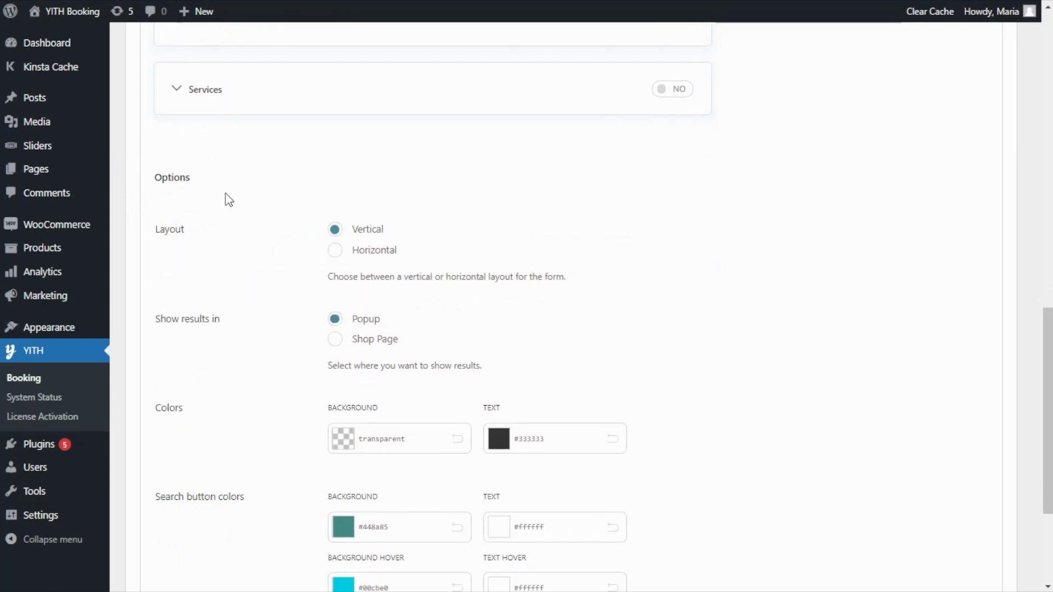
{"action": "scroll", "coordinate": [229, 200], "scroll_direction": "down", "scroll_amount": 2}
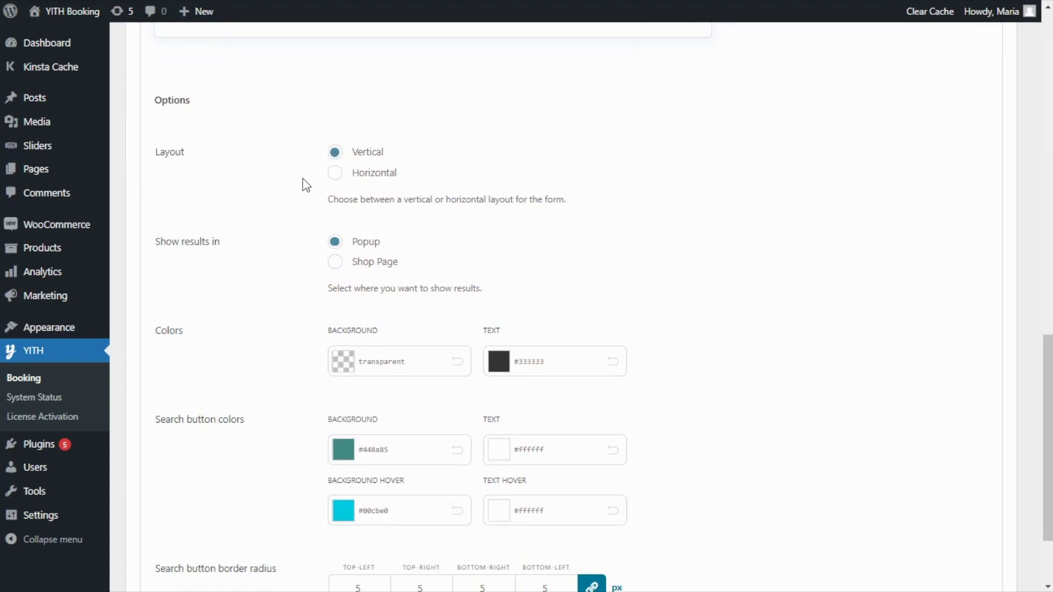
{"action": "scroll", "coordinate": [280, 189], "scroll_direction": "down", "scroll_amount": 2}
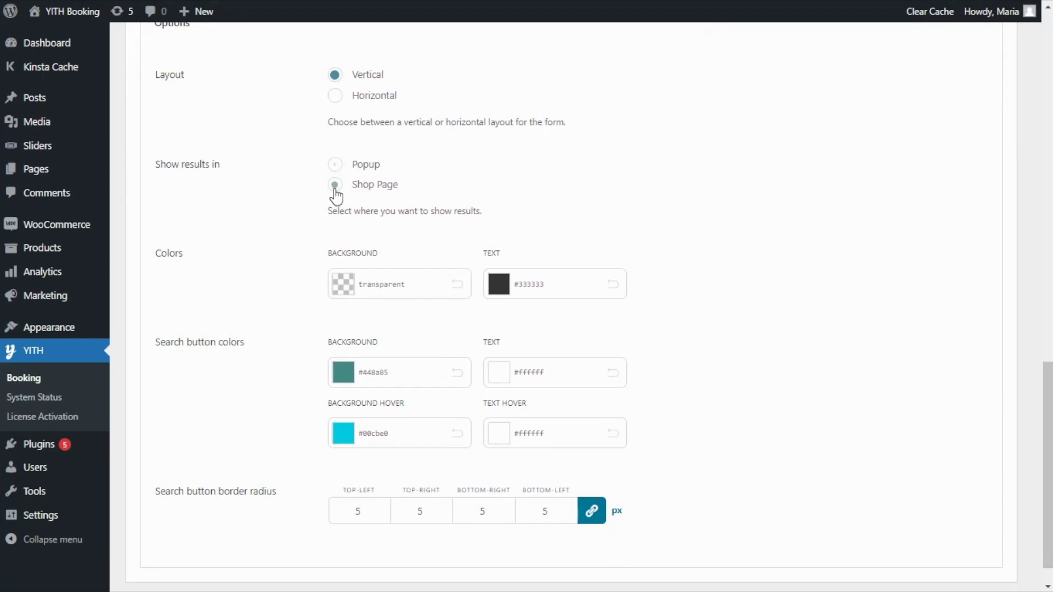
{"action": "scroll", "coordinate": [294, 202], "scroll_direction": "down", "scroll_amount": 2}
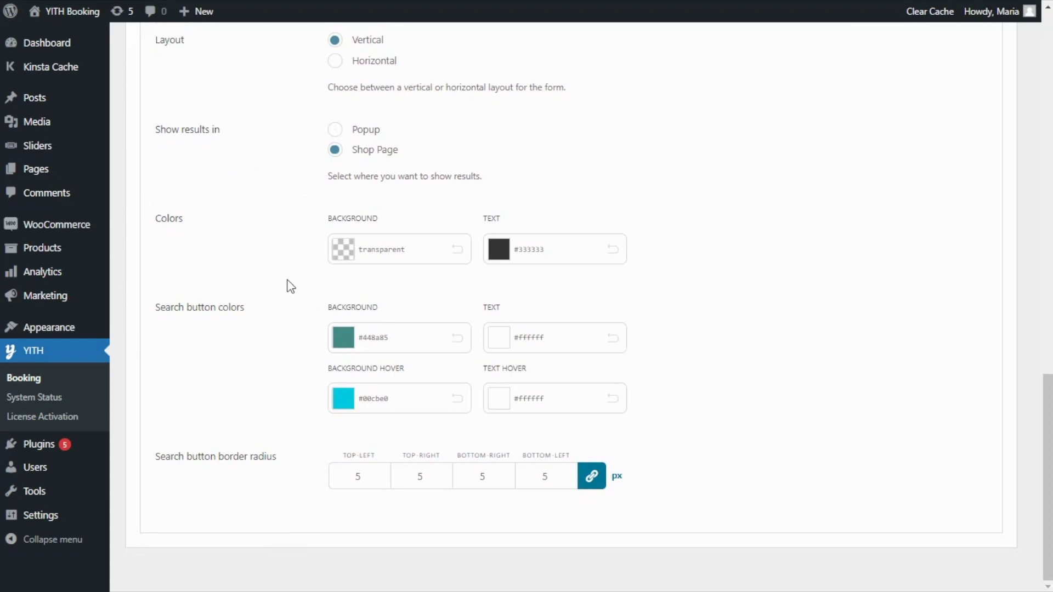
Save the search form and return to the list of search forms.
{"action": "scroll", "coordinate": [767, 317], "scroll_direction": "up", "scroll_amount": 4}
{"action": "scroll", "coordinate": [850, 302], "scroll_direction": "up", "scroll_amount": 15}
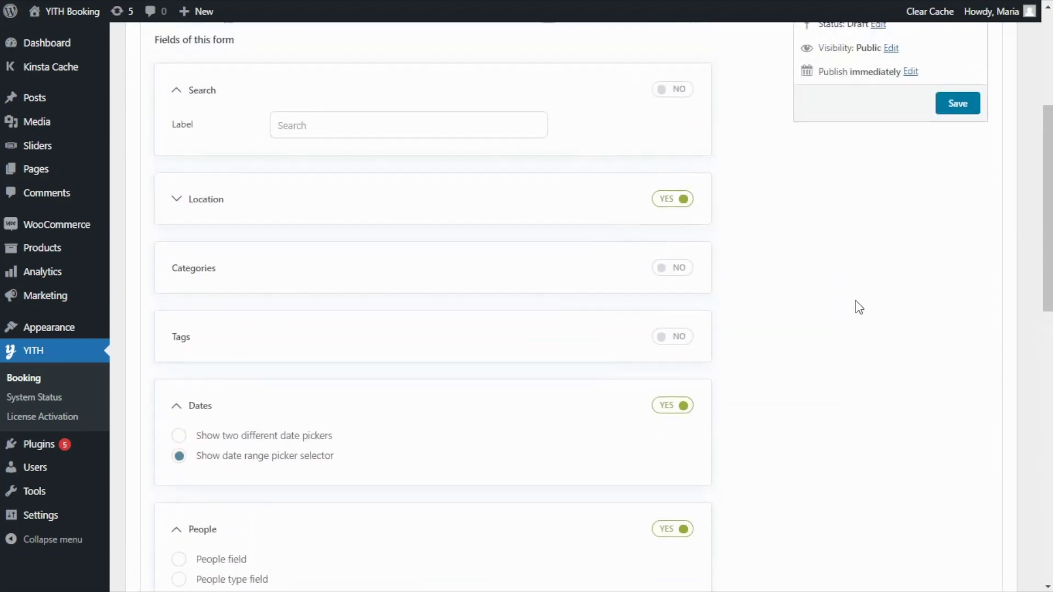
{"action": "left_click", "coordinate": [956, 257]}
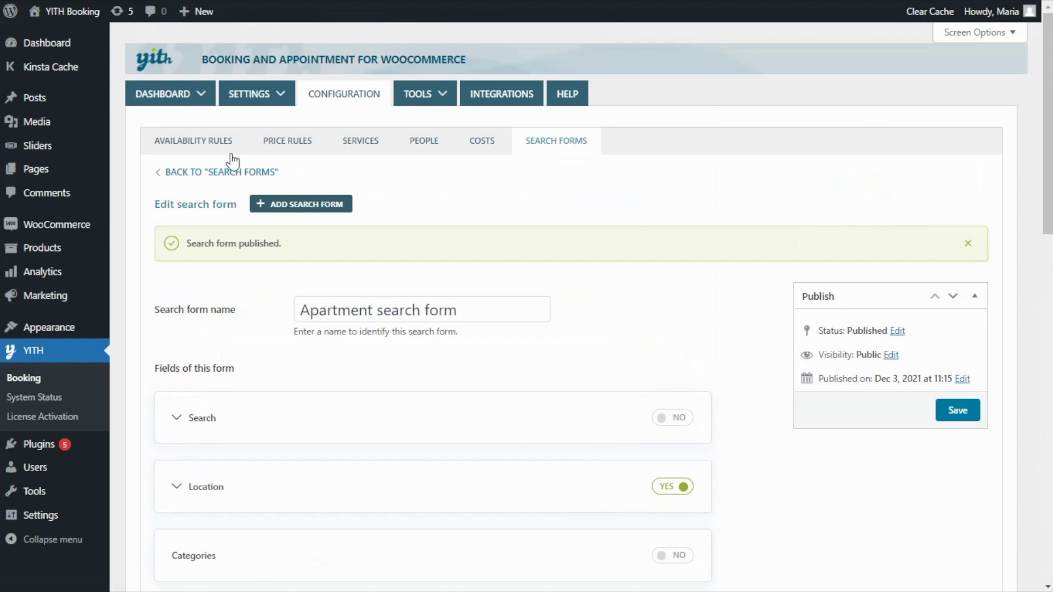
{"action": "left_click", "coordinate": [216, 174]}
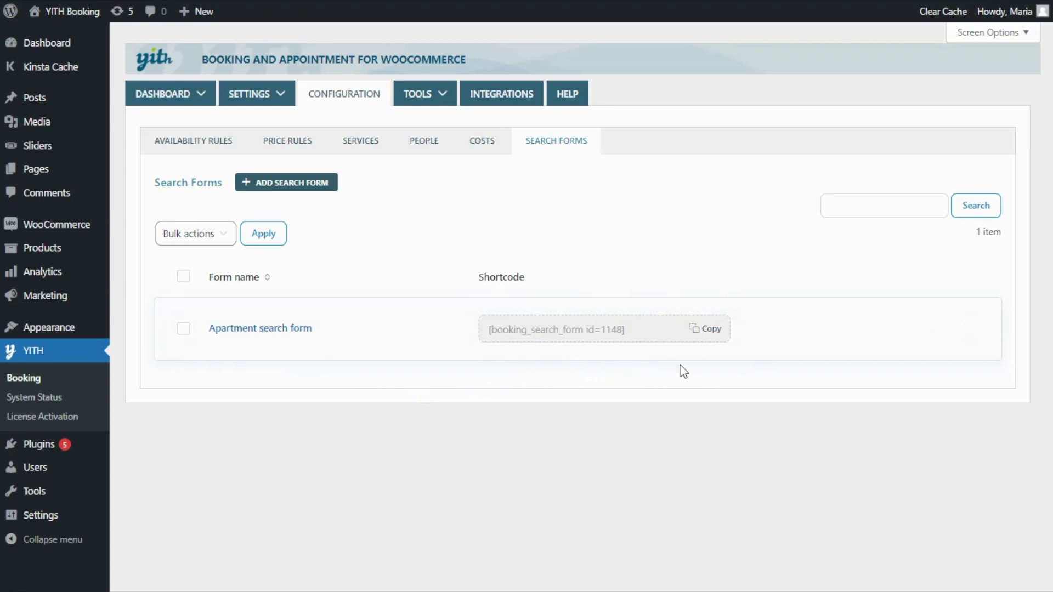
Copy the shortcode of the Apartment search form and go to the cover block in the Apartment Homepage editor.
{"action": "left_click", "coordinate": [710, 330]}
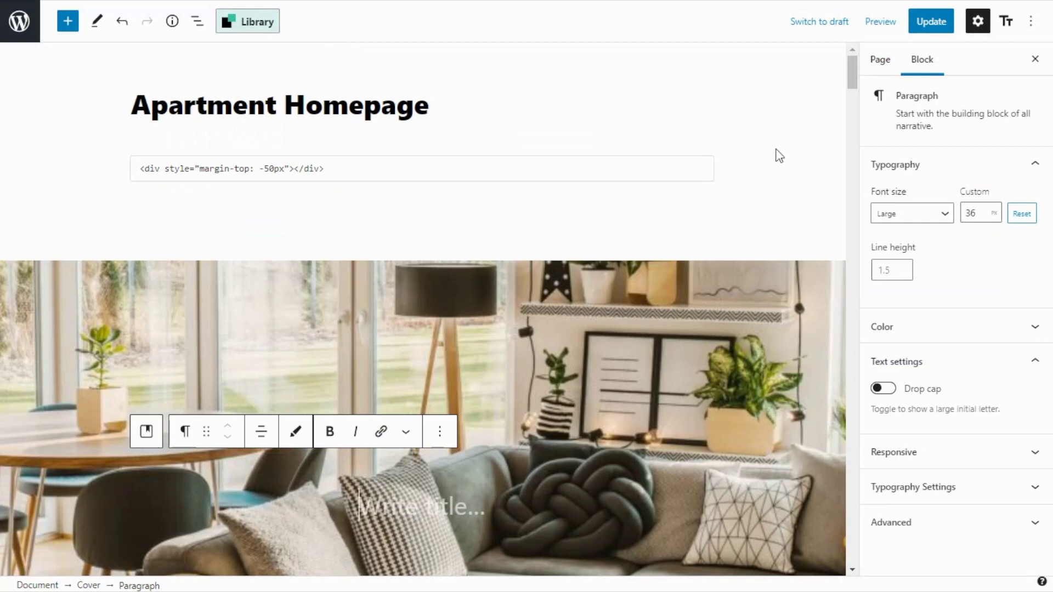
{"action": "scroll", "coordinate": [778, 155], "scroll_direction": "down", "scroll_amount": 5}
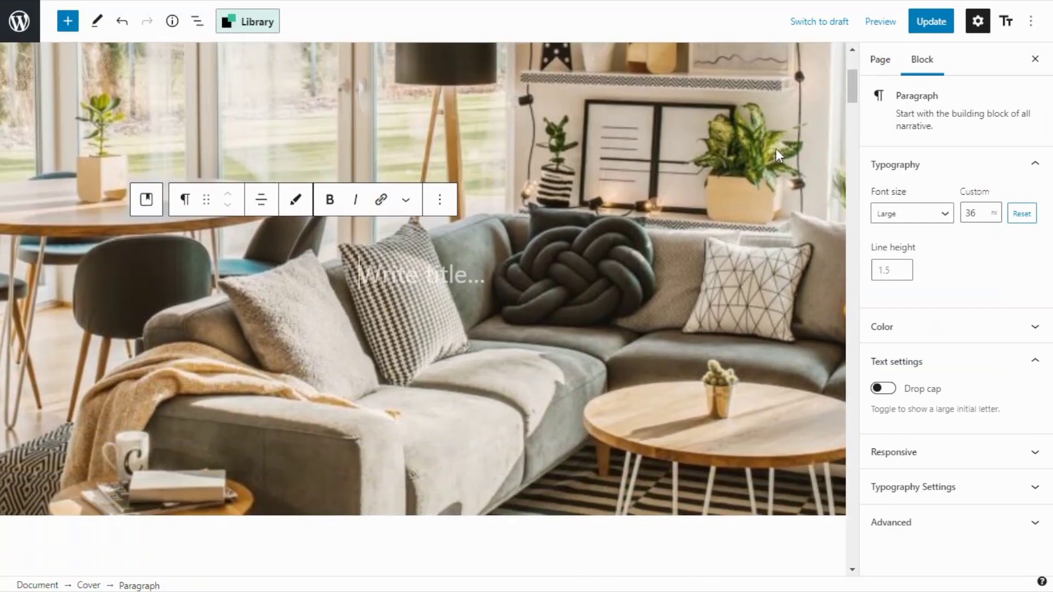
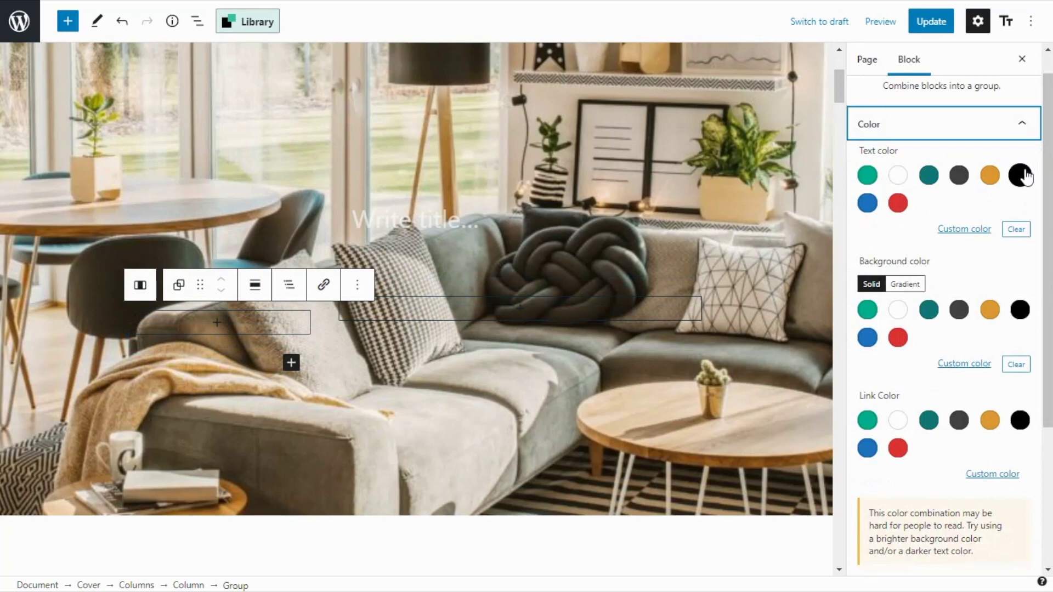
Give the group in the narrow column black text, a solid white background and 20 px padding.
{"action": "left_click", "coordinate": [1026, 176]}
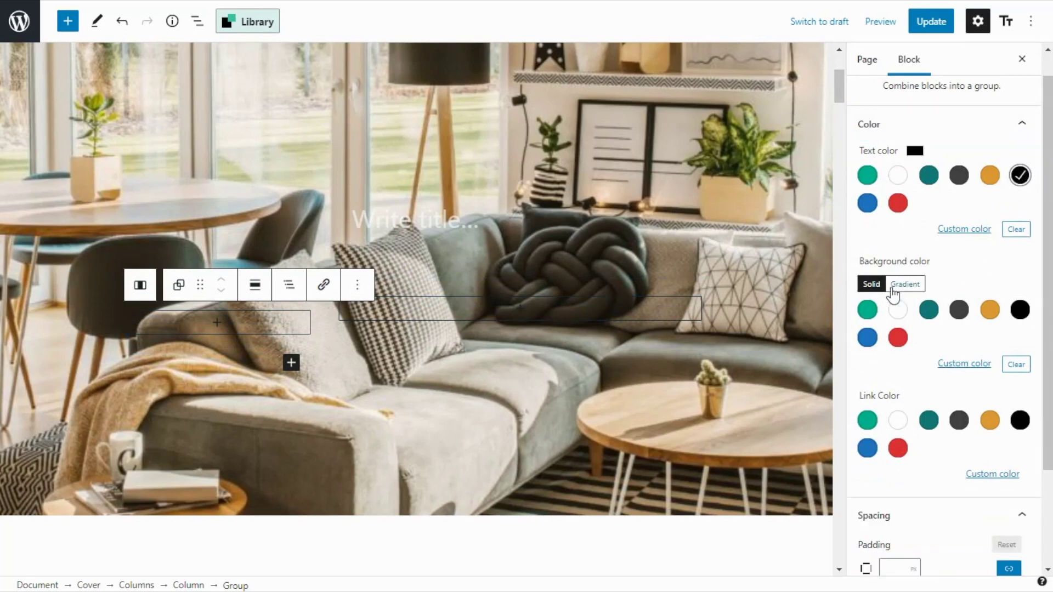
{"action": "left_click", "coordinate": [900, 310]}
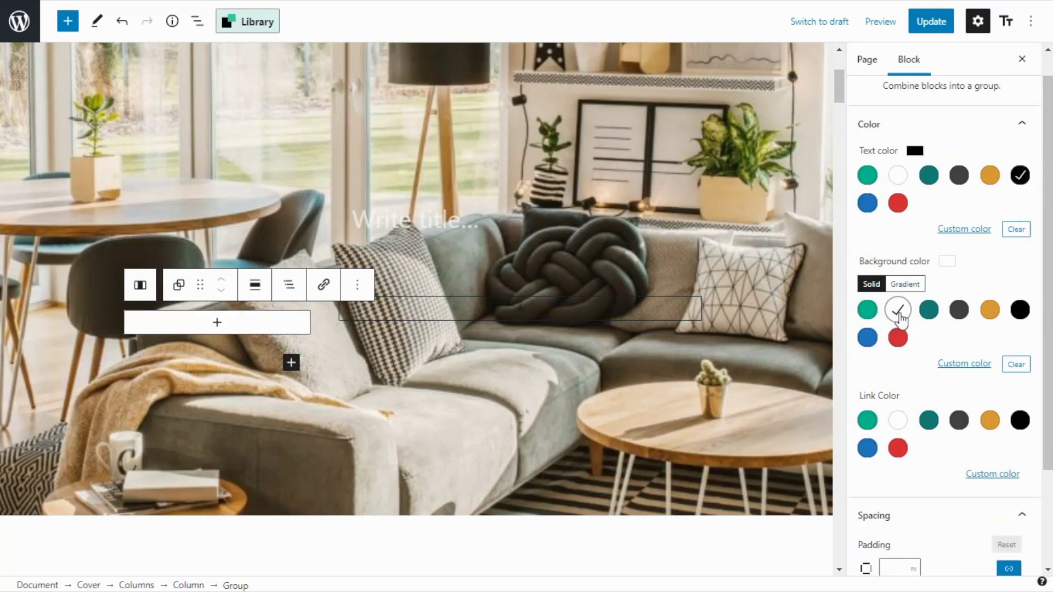
{"action": "scroll", "coordinate": [966, 336], "scroll_direction": "down", "scroll_amount": 2}
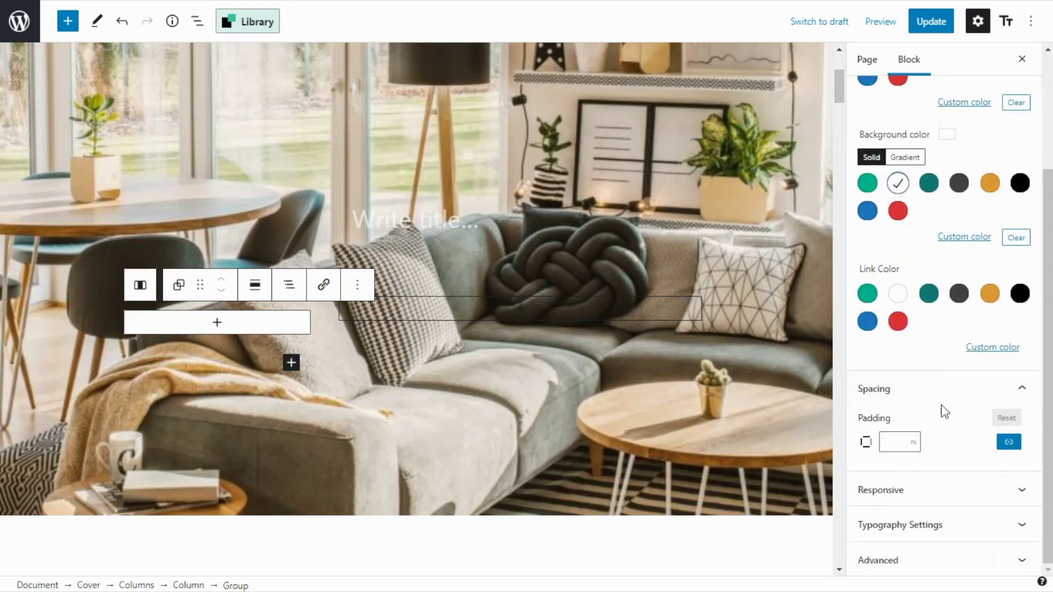
{"action": "left_click", "coordinate": [892, 443]}
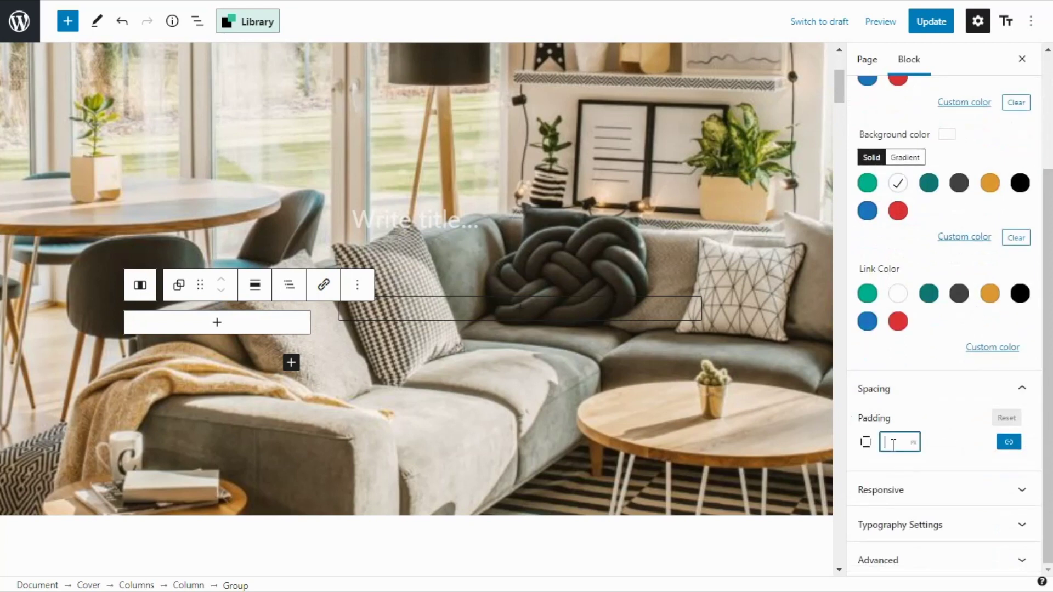
{"action": "type", "text": "20"}
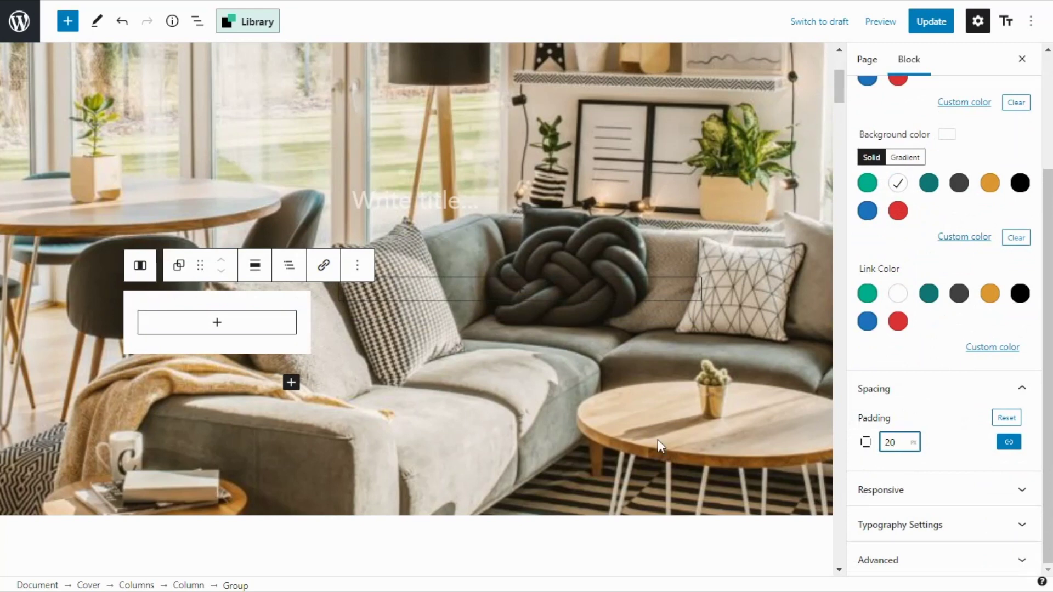
Add a paragraph reading "Search the perfect house for your holidays" inside the group and convert it to a heading.
{"action": "left_click", "coordinate": [217, 326]}
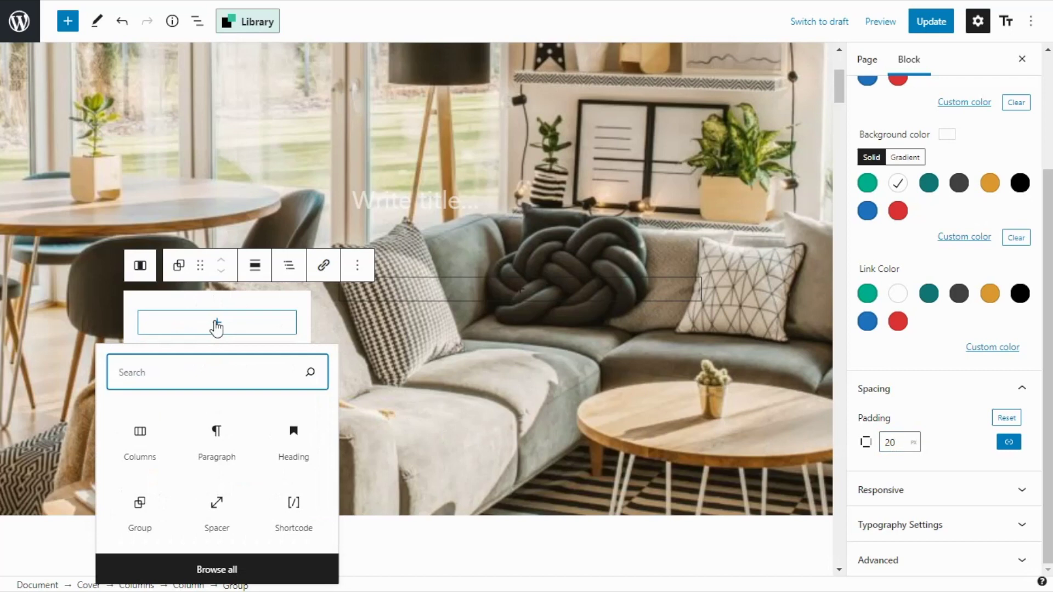
{"action": "left_click", "coordinate": [221, 436]}
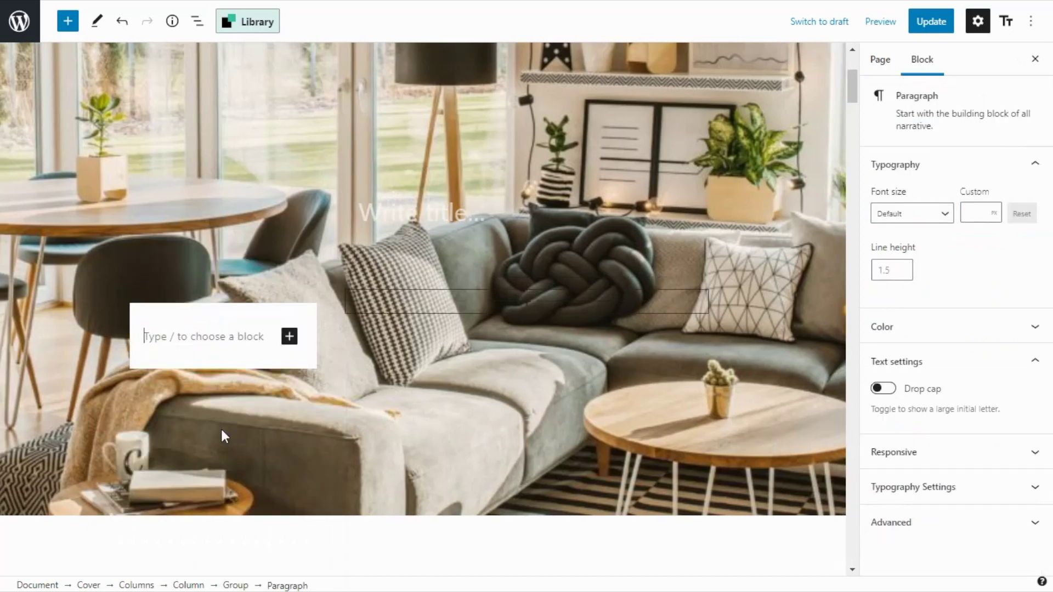
{"action": "type", "text": "Search the perfect house for your holidays"}
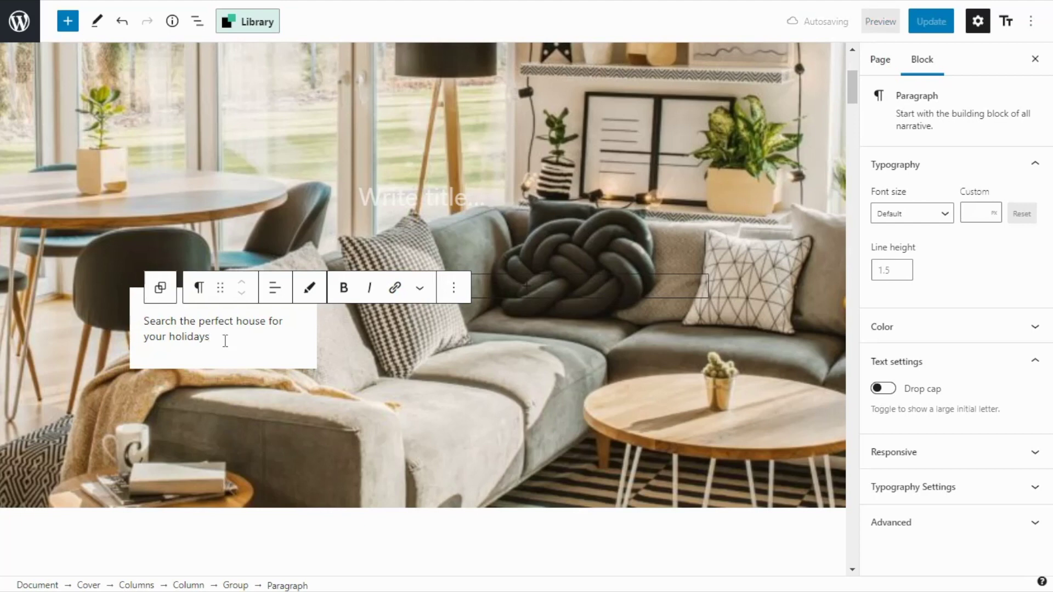
{"action": "left_click_drag", "start_coordinate": [222, 336], "coordinate": [141, 320]}
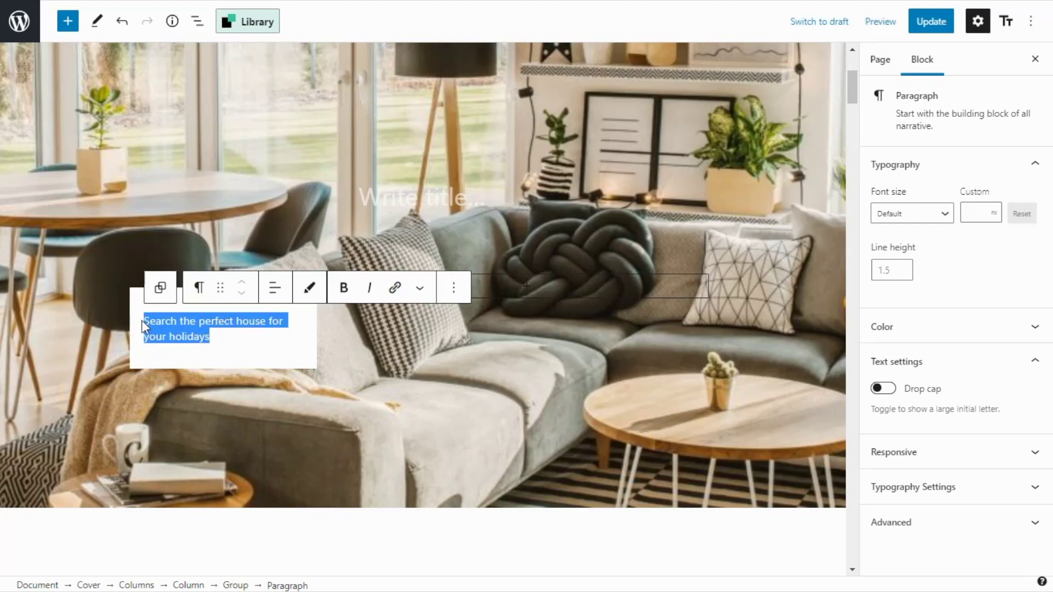
{"action": "left_click", "coordinate": [199, 288]}
{"action": "left_click", "coordinate": [239, 382]}
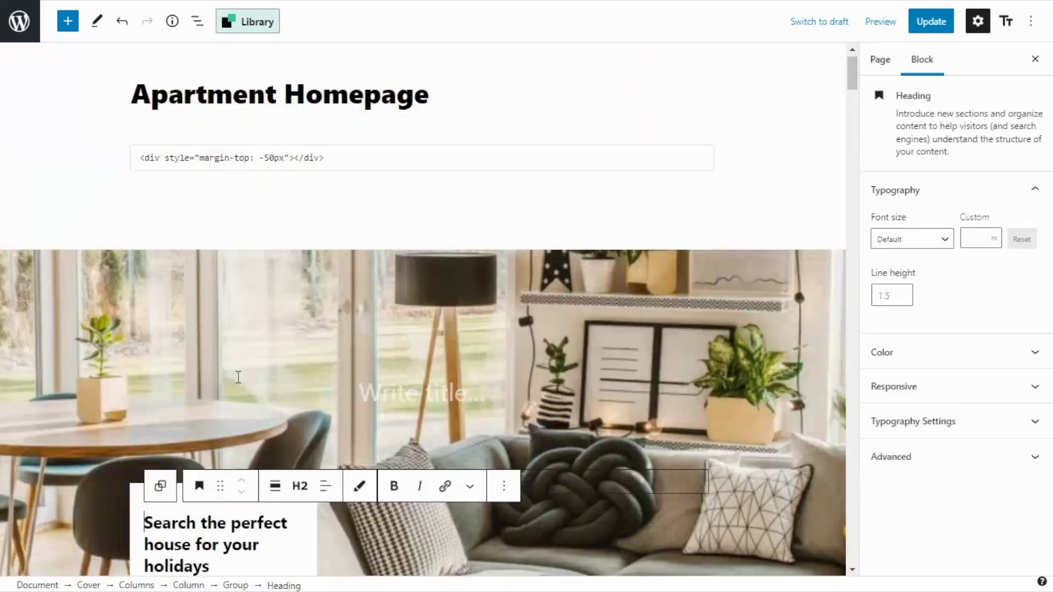
Center the heading's text and set its text color to dark teal.
{"action": "scroll", "coordinate": [241, 378], "scroll_direction": "down", "scroll_amount": 5}
{"action": "left_click", "coordinate": [329, 257]}
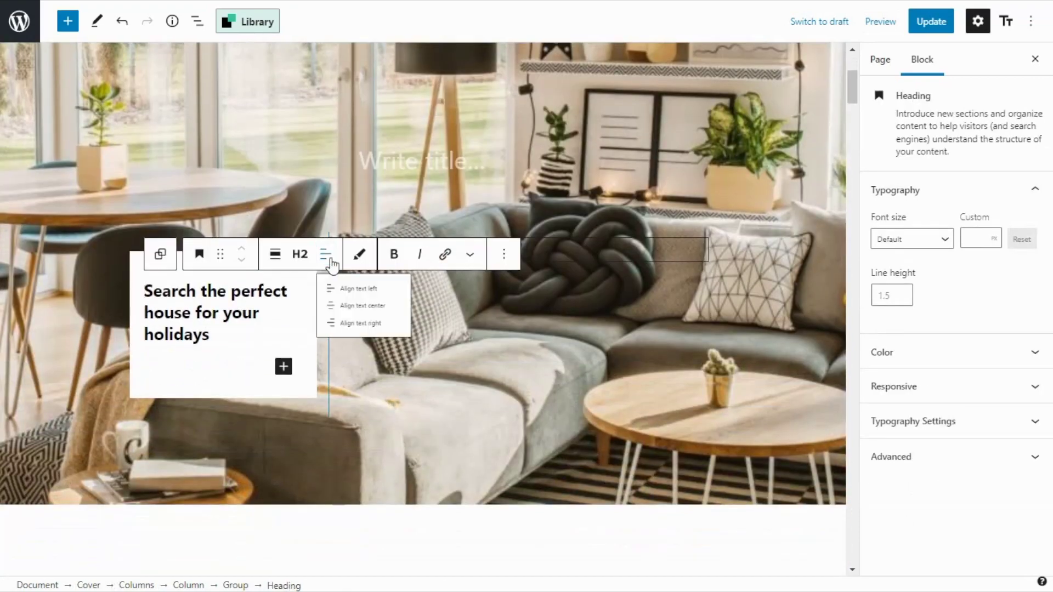
{"action": "left_click", "coordinate": [376, 328]}
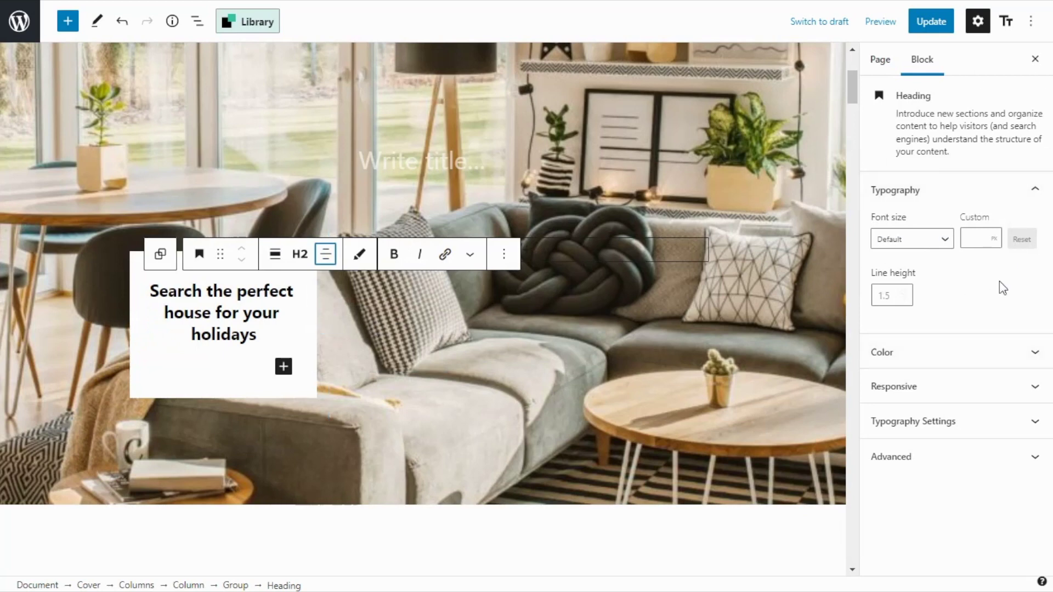
{"action": "left_click", "coordinate": [1027, 352]}
{"action": "scroll", "coordinate": [1027, 342], "scroll_direction": "down", "scroll_amount": 2}
{"action": "left_click", "coordinate": [926, 284]}
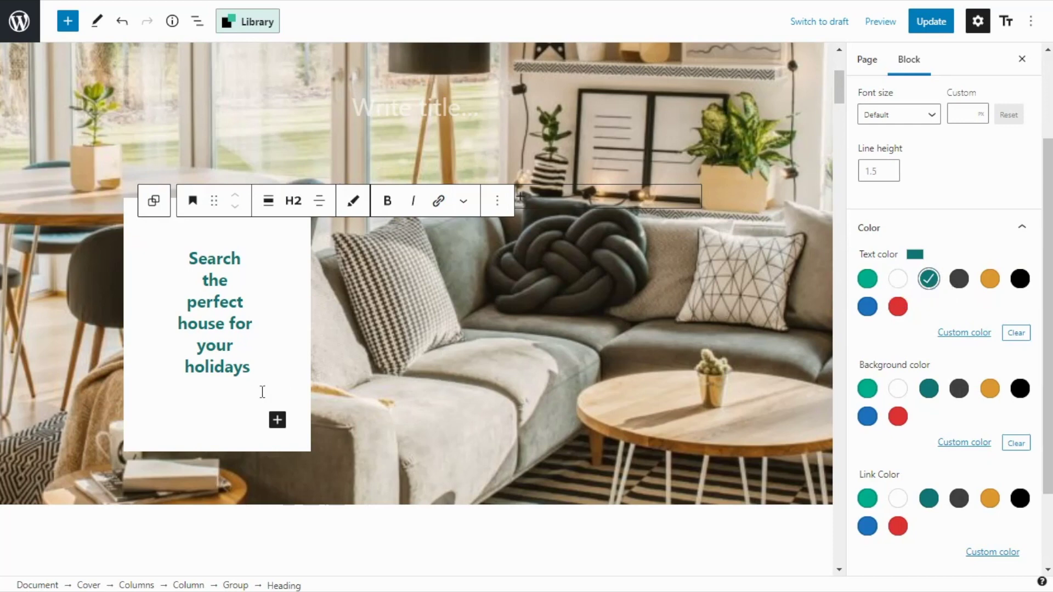
Add a shortcode block with [booking_search_form id=1148] below the heading, and update the page to view it on the site.
{"action": "left_click", "coordinate": [273, 423]}
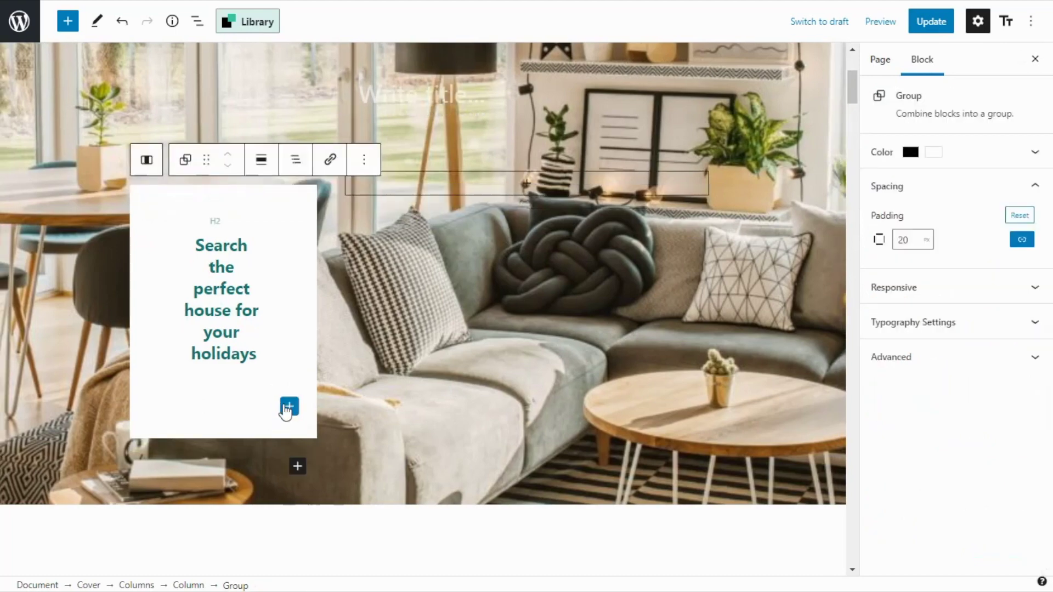
{"action": "left_click", "coordinate": [286, 410]}
{"action": "left_click", "coordinate": [468, 314]}
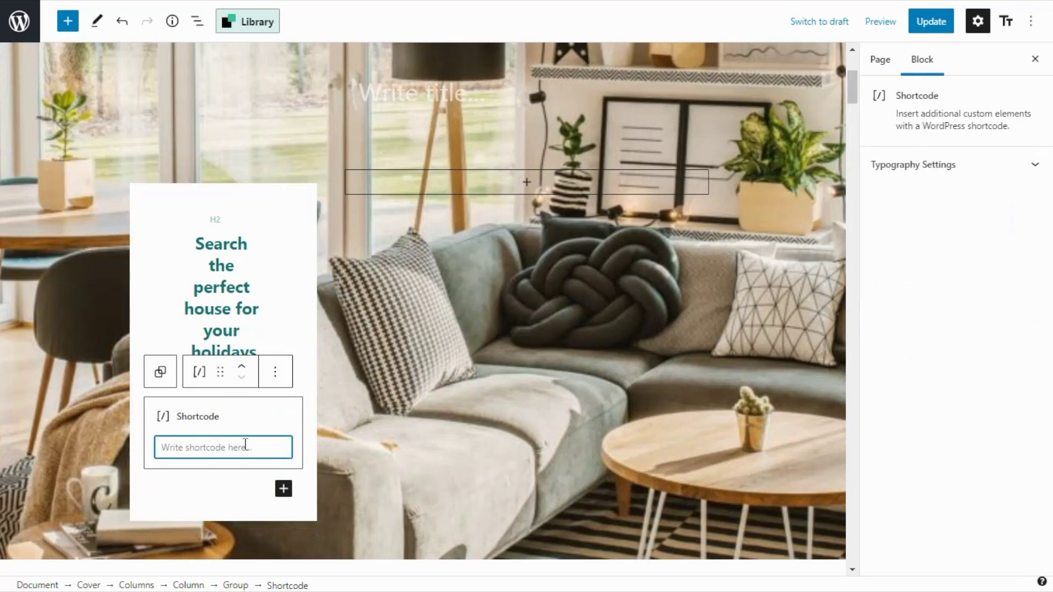
{"action": "type", "text": "[booking_search_form id=1148]"}
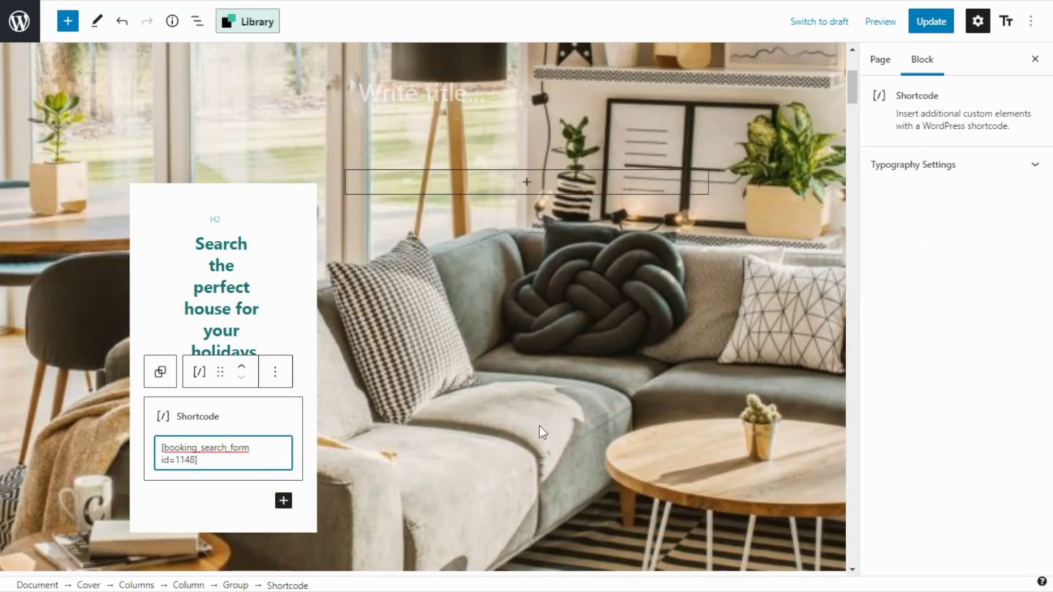
{"action": "left_click", "coordinate": [931, 22]}
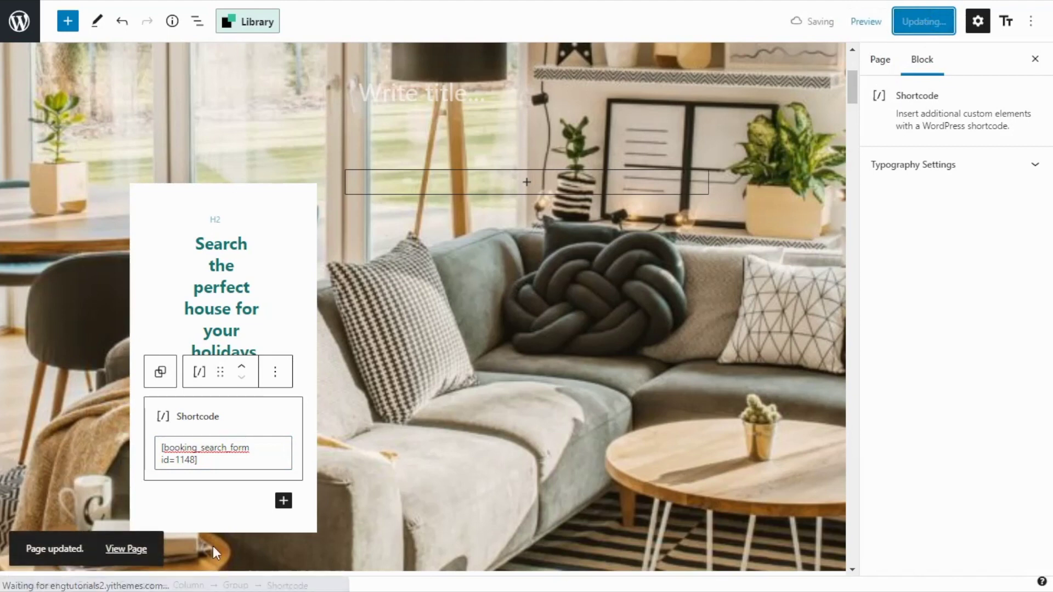
{"action": "left_click", "coordinate": [126, 549]}
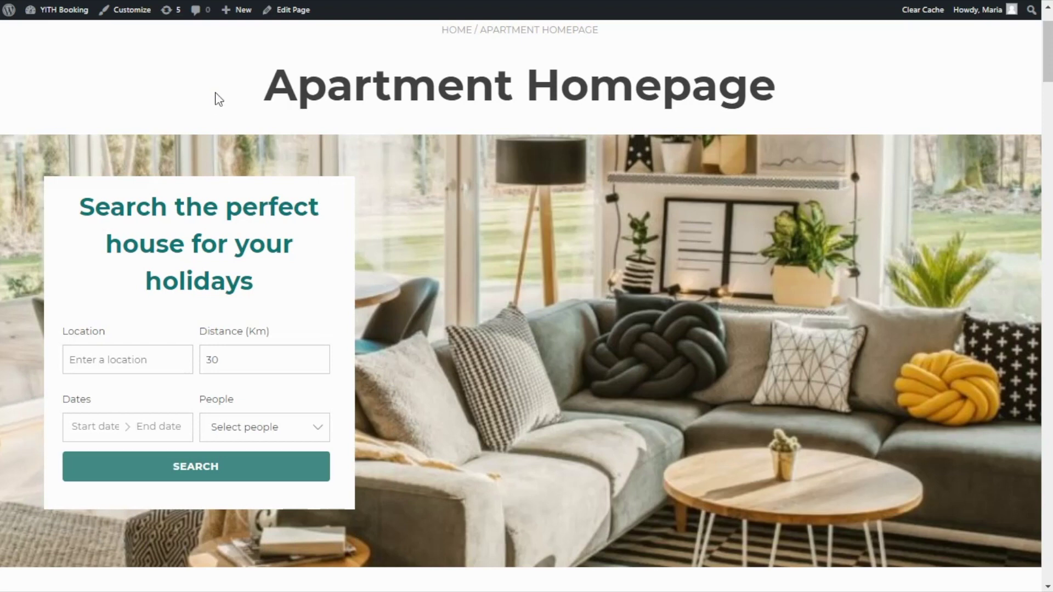
Reopen the page for editing and remove the column that contains the heading and search form shortcode.
{"action": "left_click", "coordinate": [294, 11]}
{"action": "scroll", "coordinate": [587, 184], "scroll_direction": "down", "scroll_amount": 5}
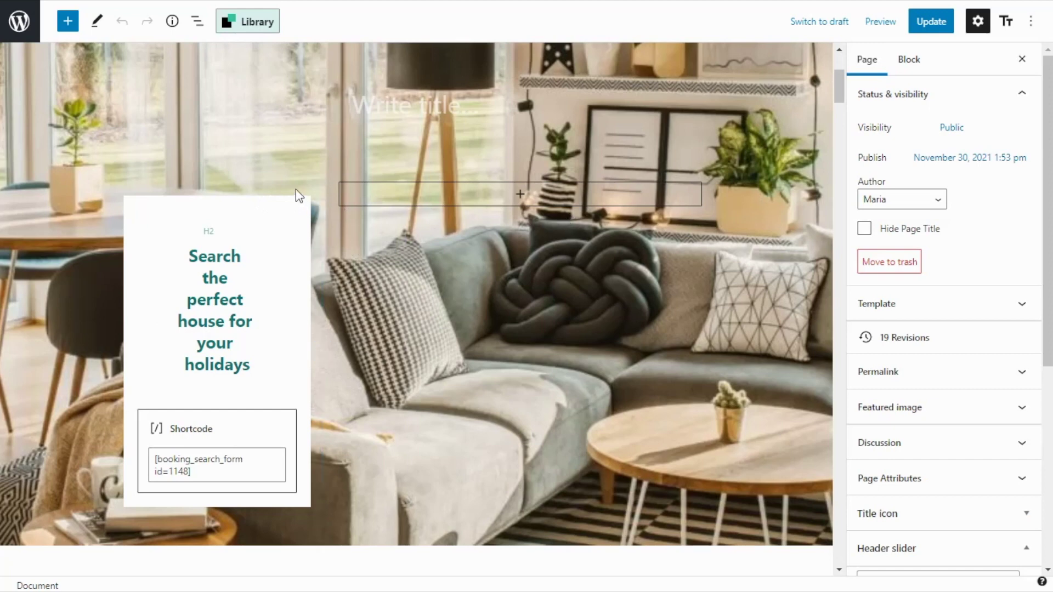
{"action": "left_click", "coordinate": [266, 187]}
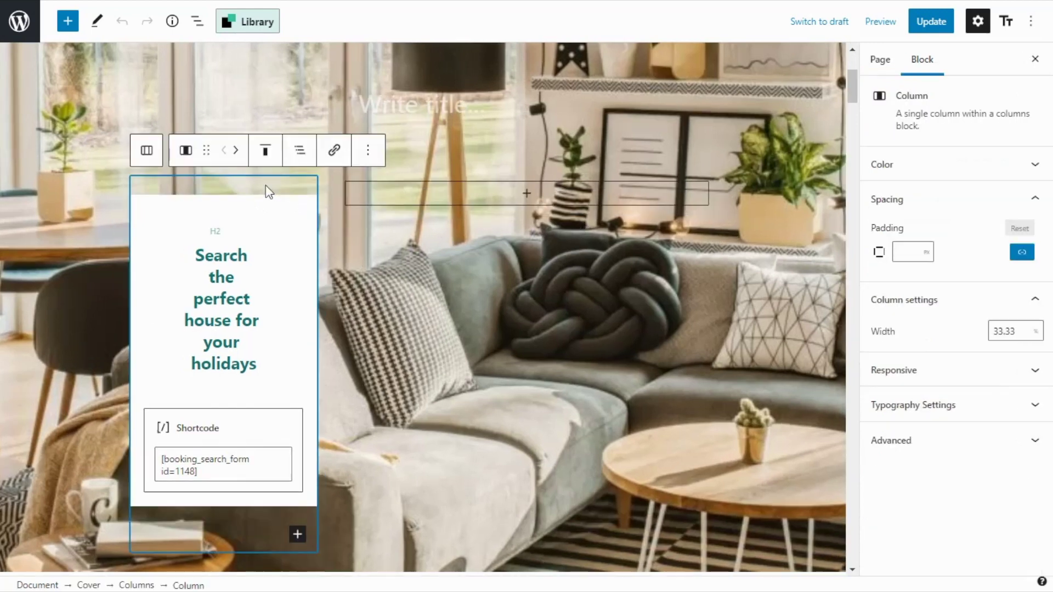
{"action": "left_click", "coordinate": [368, 150]}
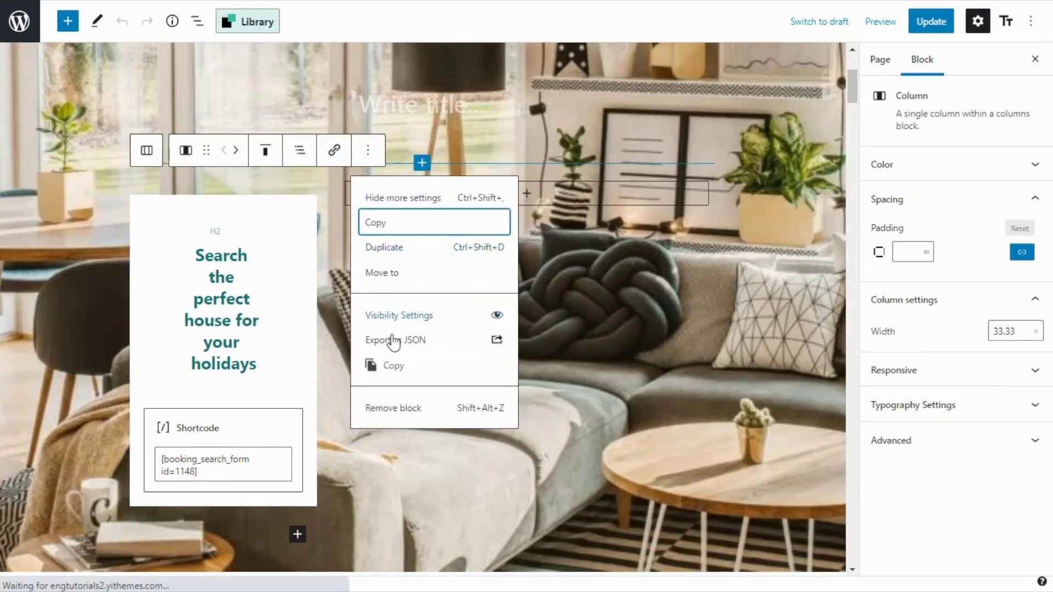
{"action": "left_click", "coordinate": [394, 410]}
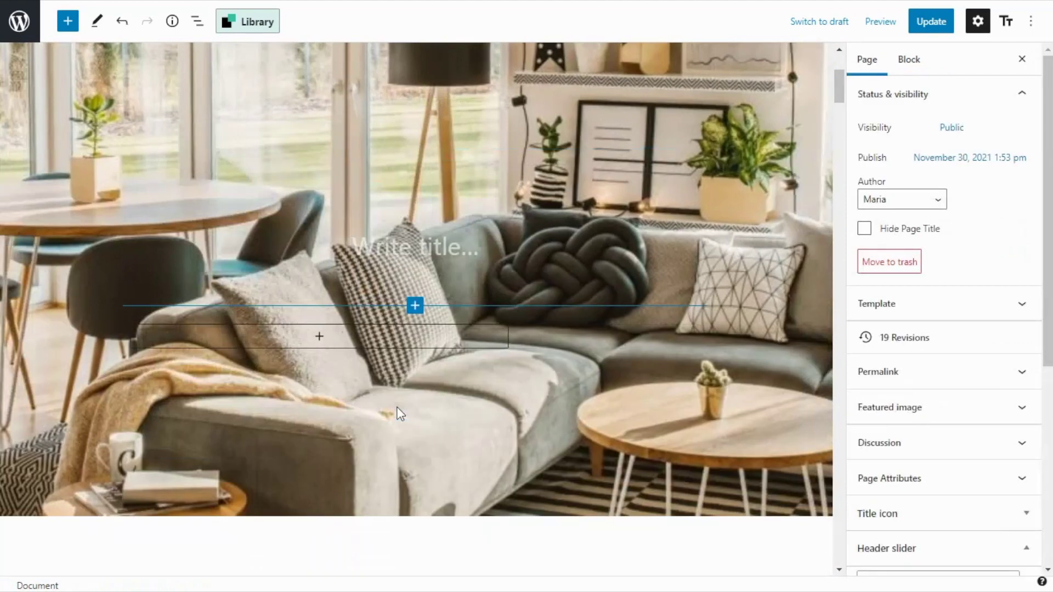
Remove the remaining columns block from the cover.
{"action": "left_click", "coordinate": [365, 317]}
{"action": "left_click", "coordinate": [365, 280]}
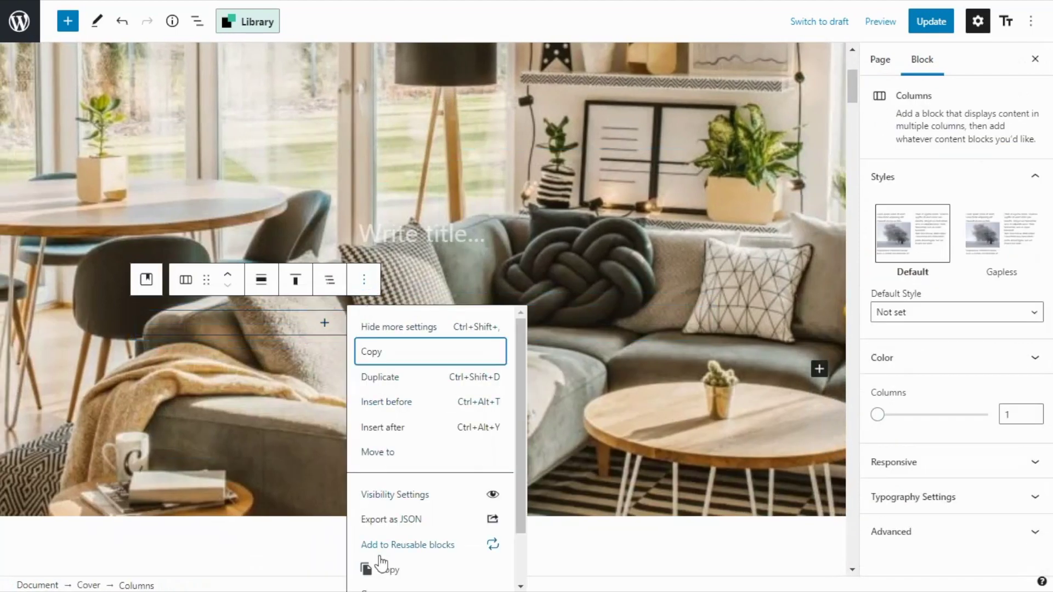
{"action": "scroll", "coordinate": [402, 516], "scroll_direction": "down", "scroll_amount": 2}
{"action": "left_click", "coordinate": [397, 574]}
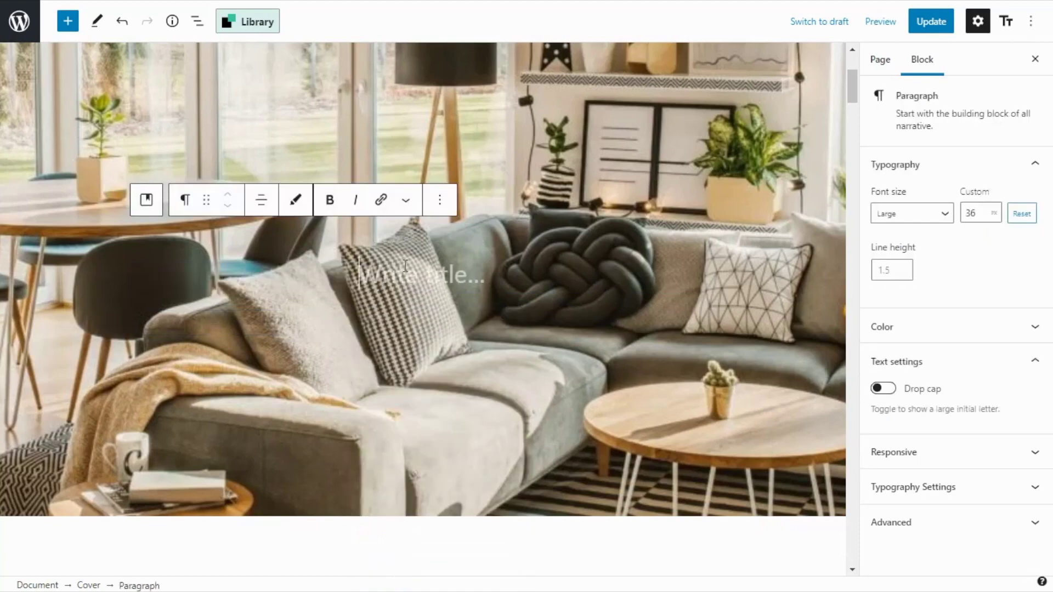
Insert a Group block directly into the cover.
{"action": "left_click", "coordinate": [68, 23]}
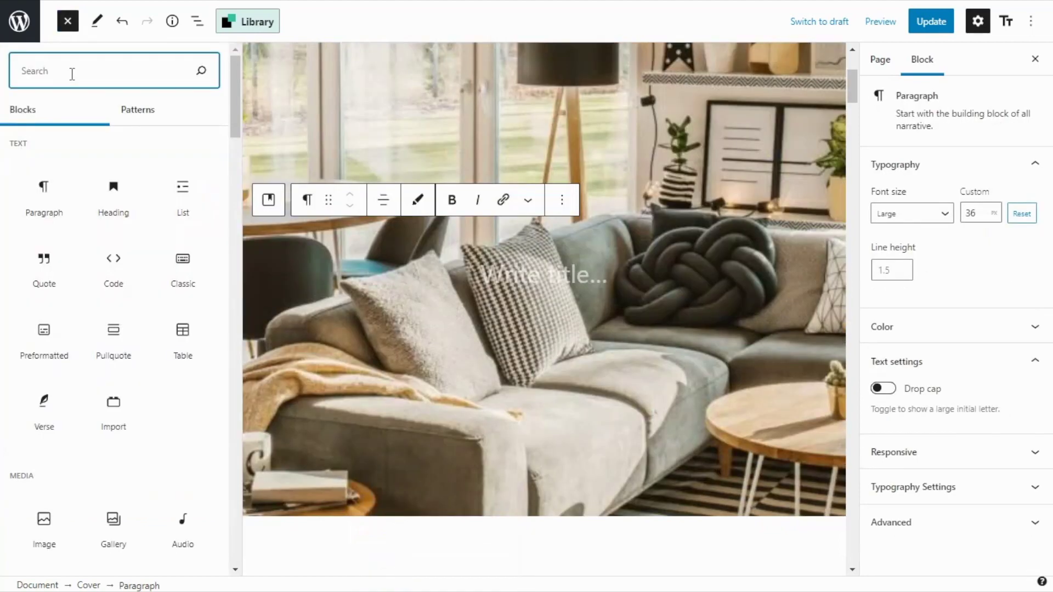
{"action": "type", "text": "grou"}
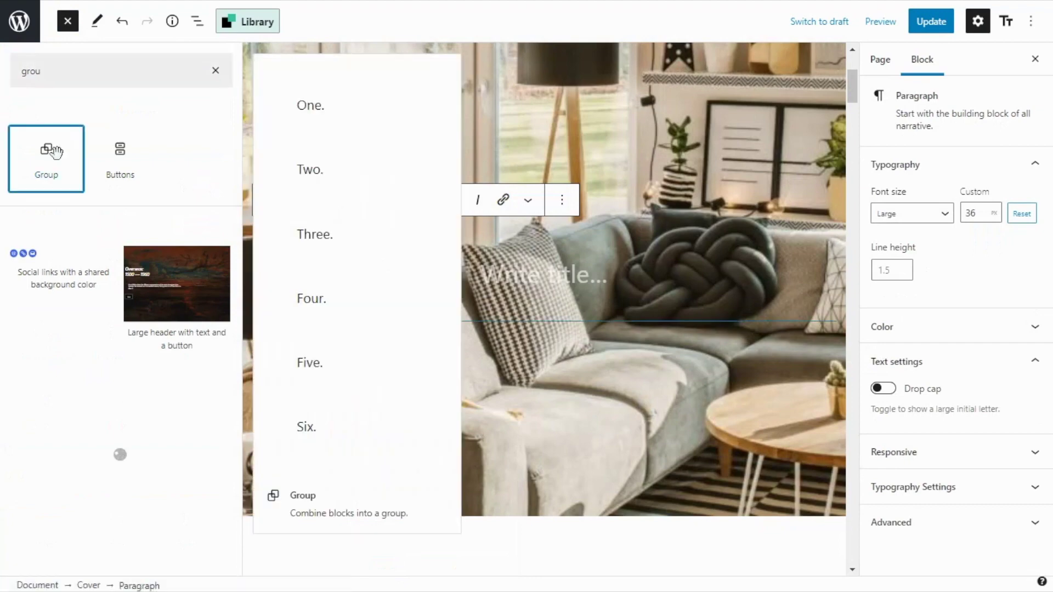
{"action": "left_click", "coordinate": [55, 152]}
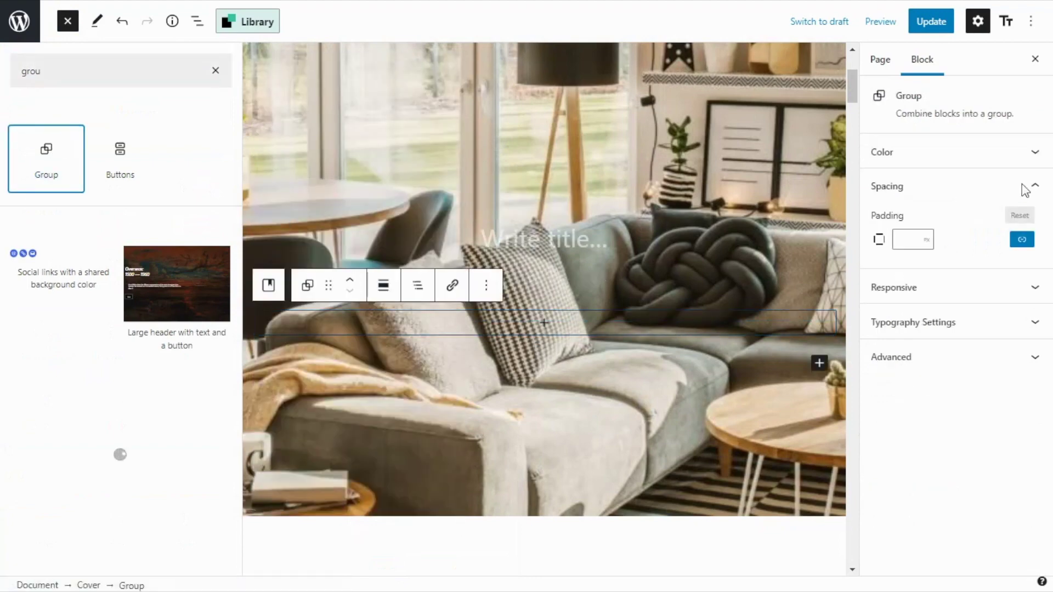
Set the full-width group's text color to black, its background to white and its padding to 20 px.
{"action": "left_click", "coordinate": [1031, 153]}
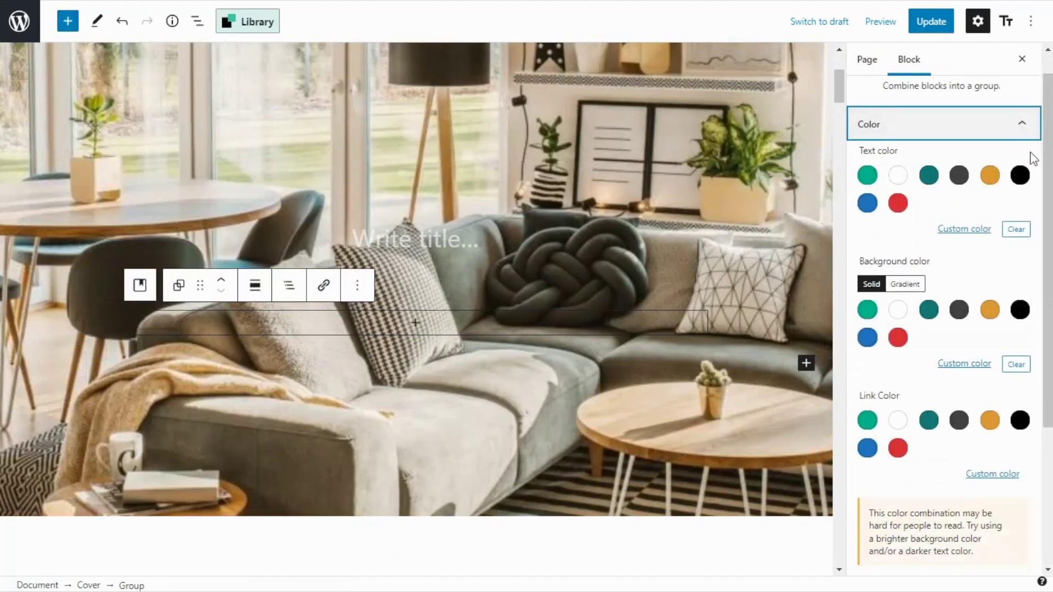
{"action": "left_click", "coordinate": [1020, 175]}
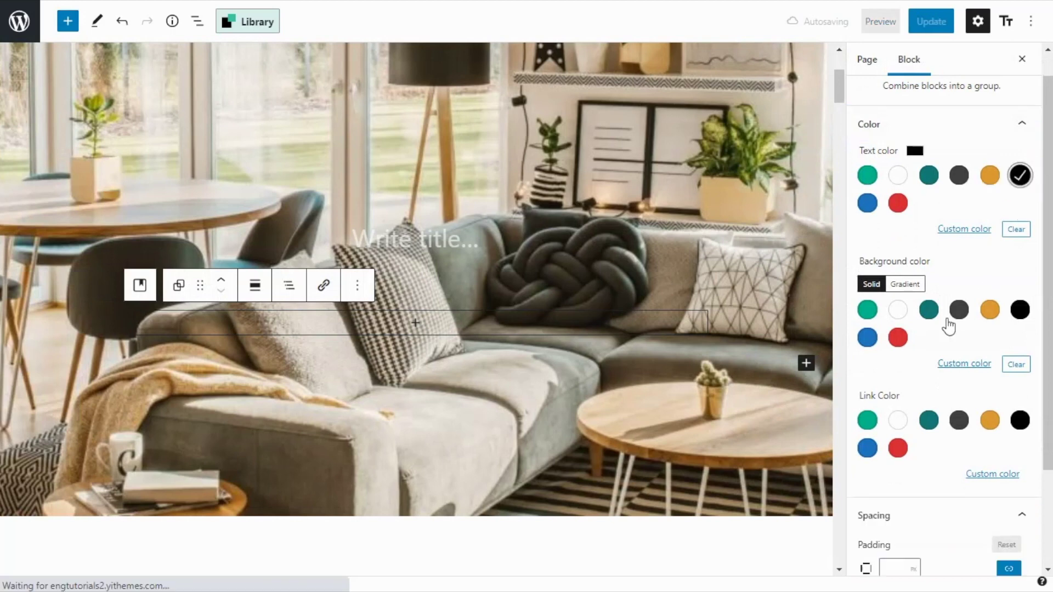
{"action": "left_click", "coordinate": [899, 318]}
{"action": "scroll", "coordinate": [921, 356], "scroll_direction": "down", "scroll_amount": 3}
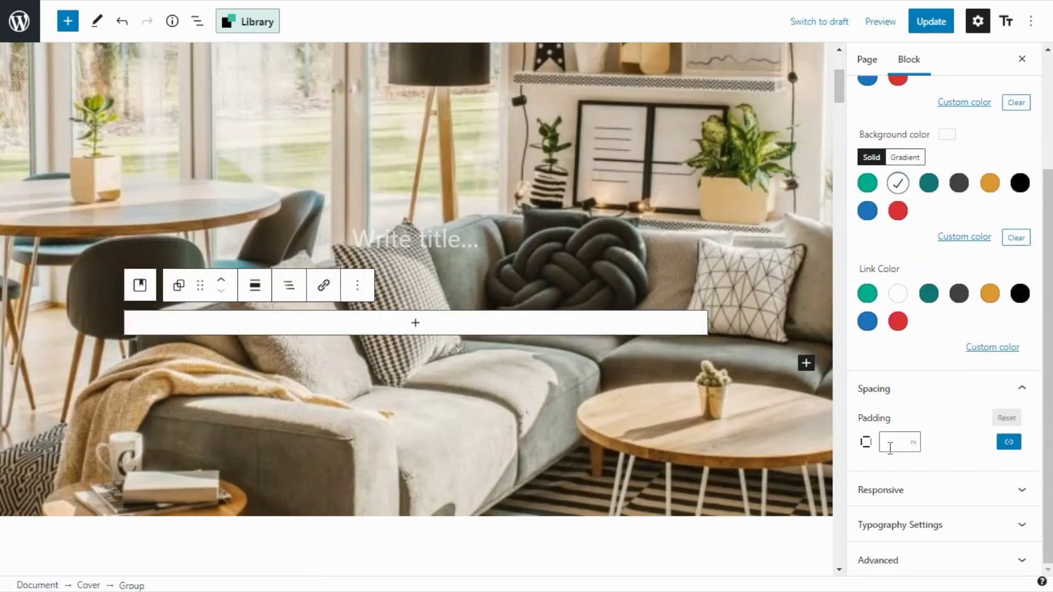
{"action": "left_click", "coordinate": [893, 443]}
{"action": "type", "text": "20"}
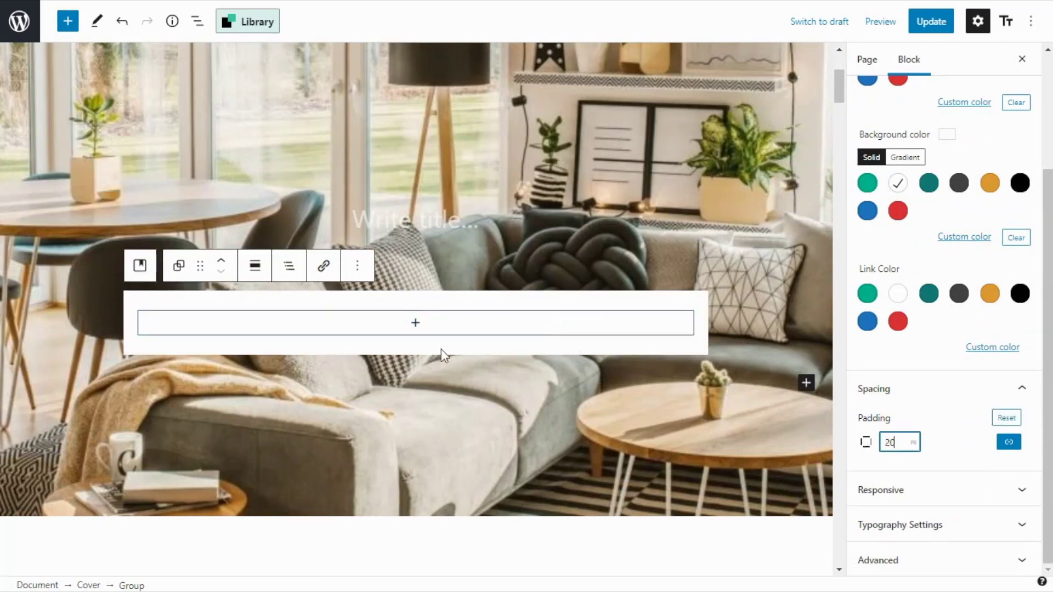
Insert a Shortcode block containing [booking_search_form id=1148] in the white group and update the page.
{"action": "left_click", "coordinate": [418, 325]}
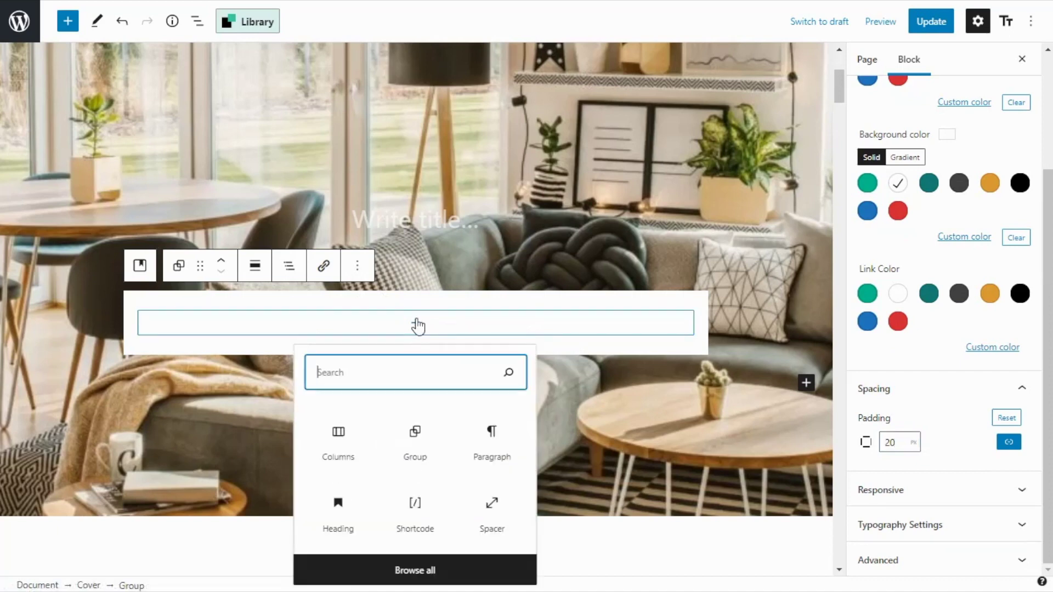
{"action": "left_click", "coordinate": [415, 513]}
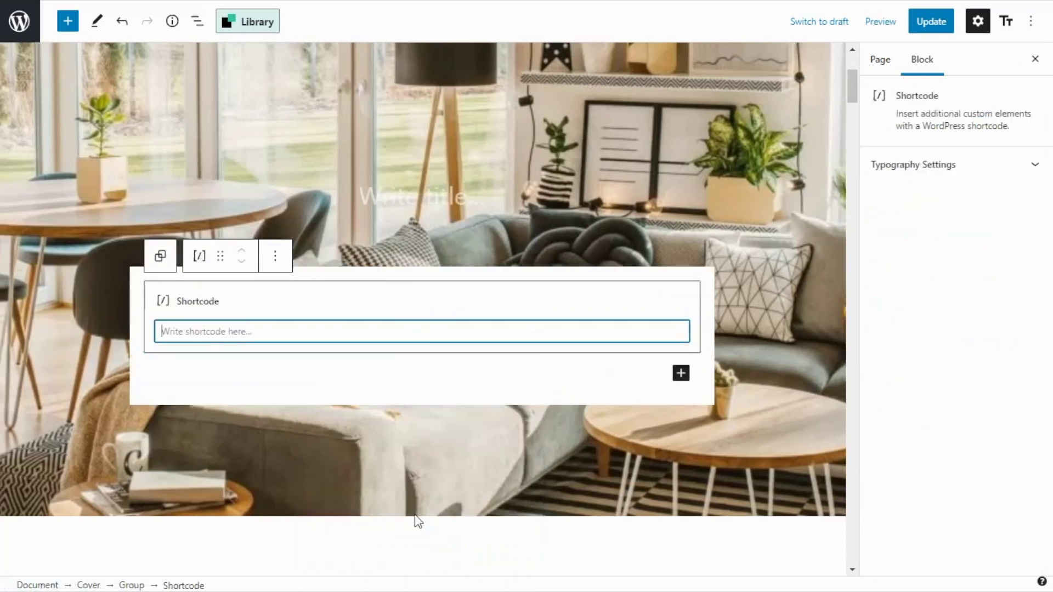
{"action": "type", "text": "[booking_search_form id=1148]"}
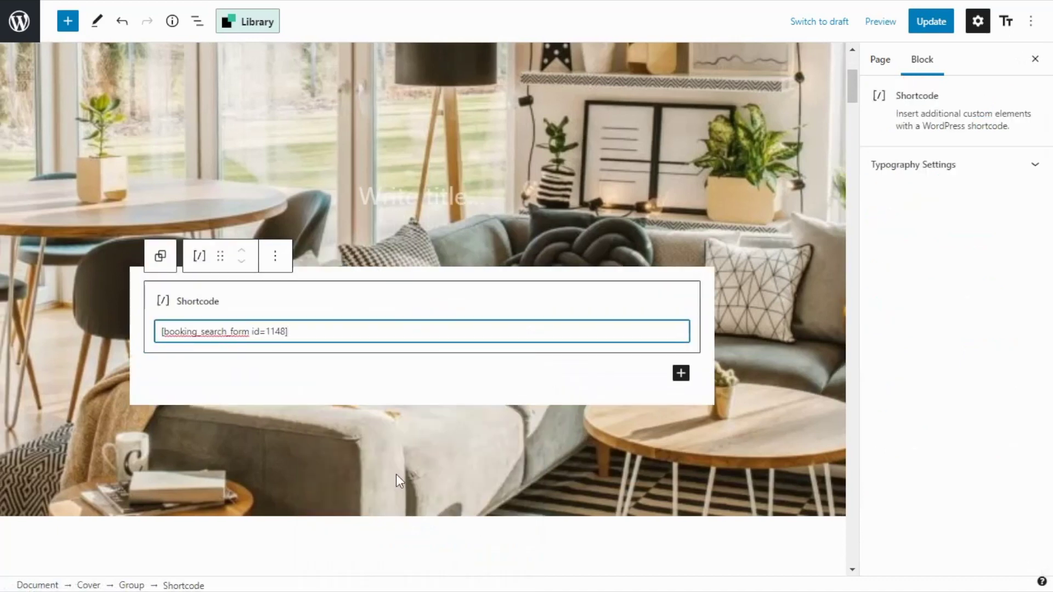
{"action": "left_click", "coordinate": [931, 21]}
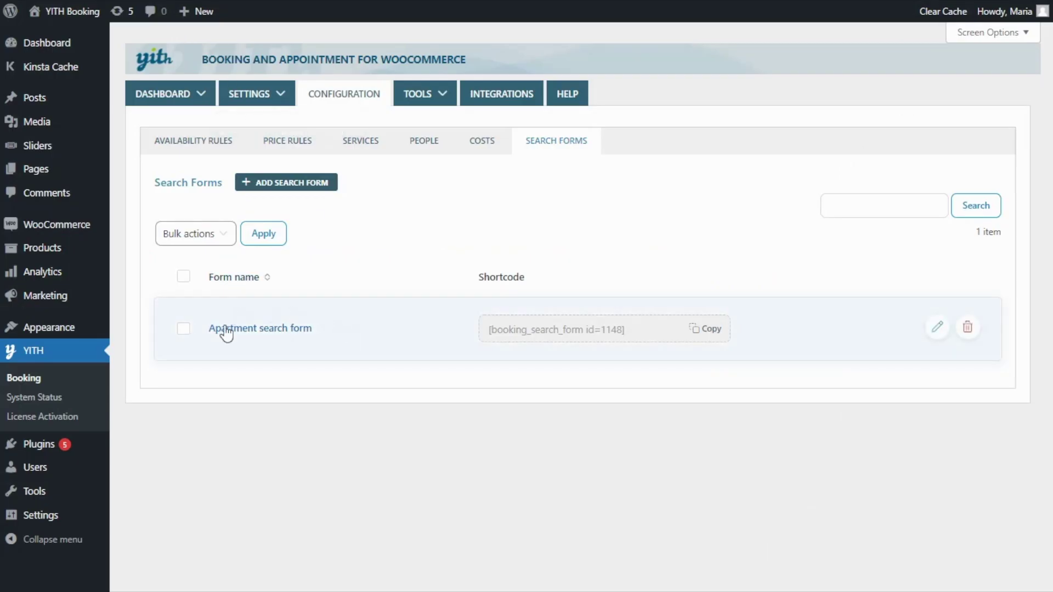
In the YITH Booking search forms, set the Apartment search form's layout to Horizontal and save the form.
{"action": "left_click", "coordinate": [258, 329]}
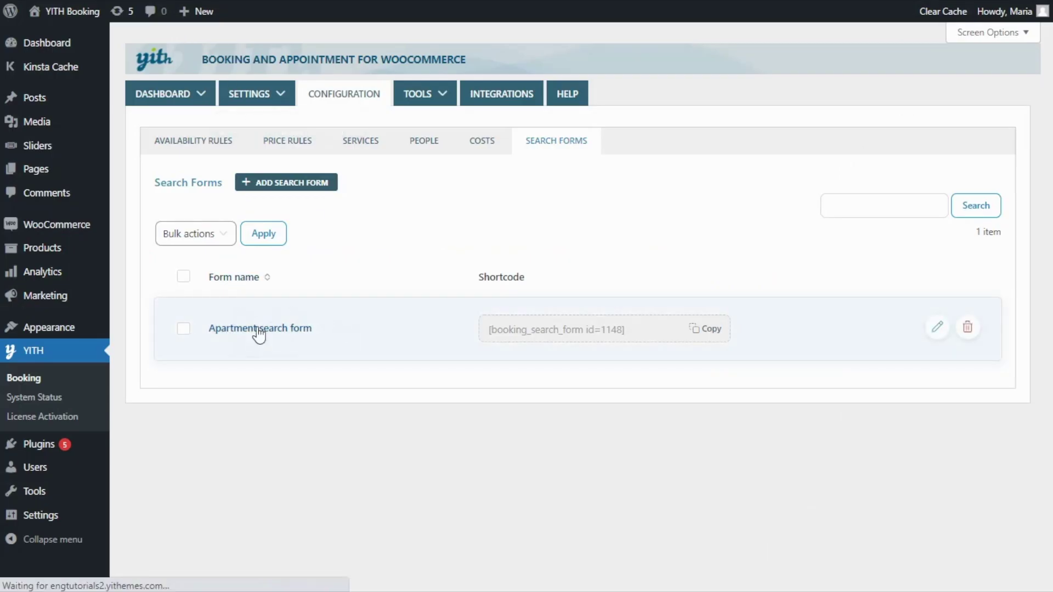
{"action": "scroll", "coordinate": [256, 330], "scroll_direction": "down", "scroll_amount": 8}
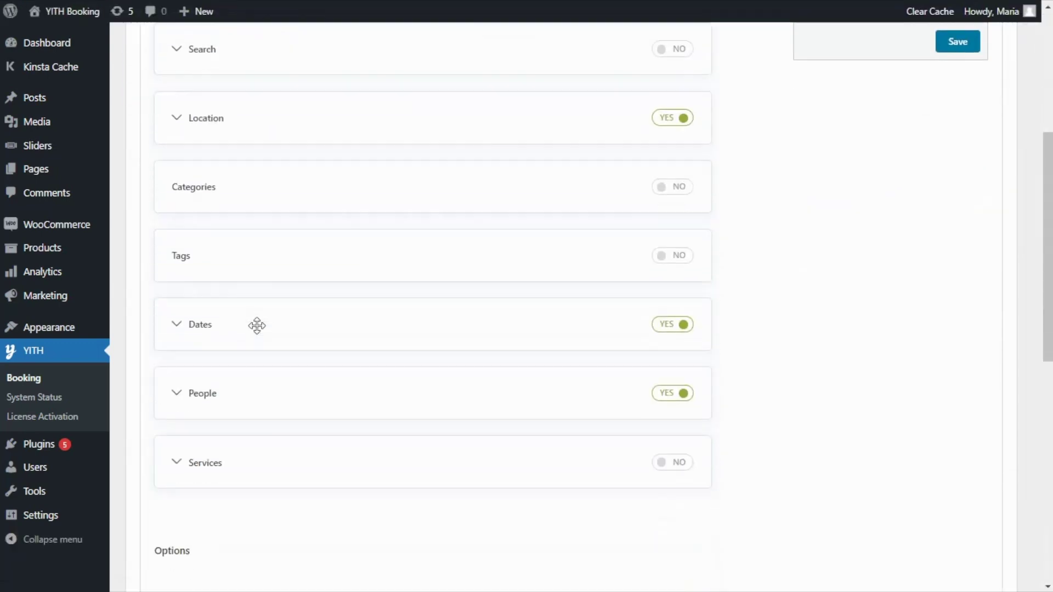
{"action": "scroll", "coordinate": [256, 326], "scroll_direction": "down", "scroll_amount": 3}
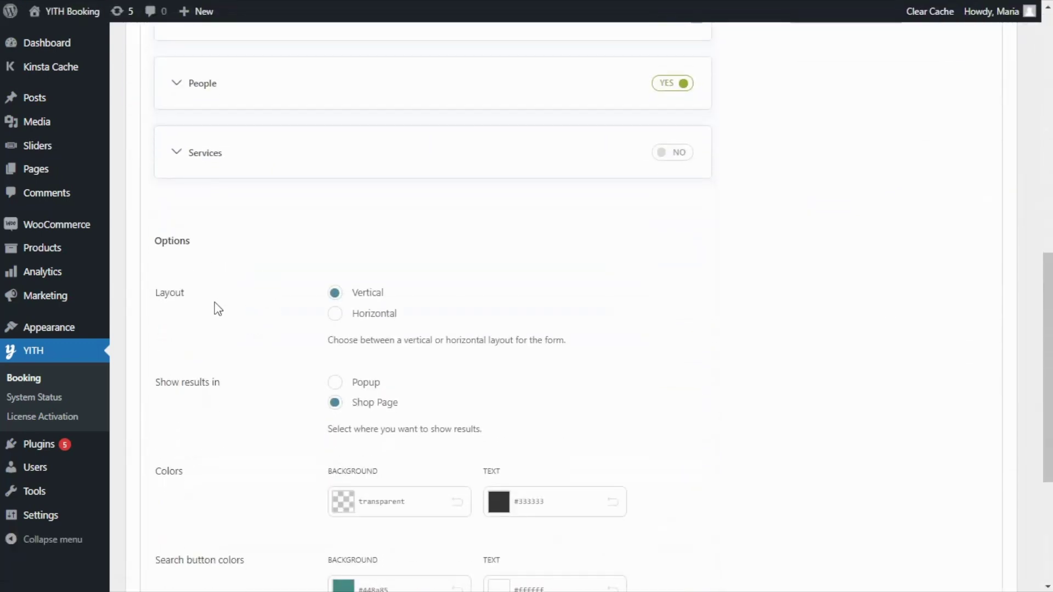
{"action": "left_click", "coordinate": [336, 314]}
{"action": "scroll", "coordinate": [921, 320], "scroll_direction": "up", "scroll_amount": 7}
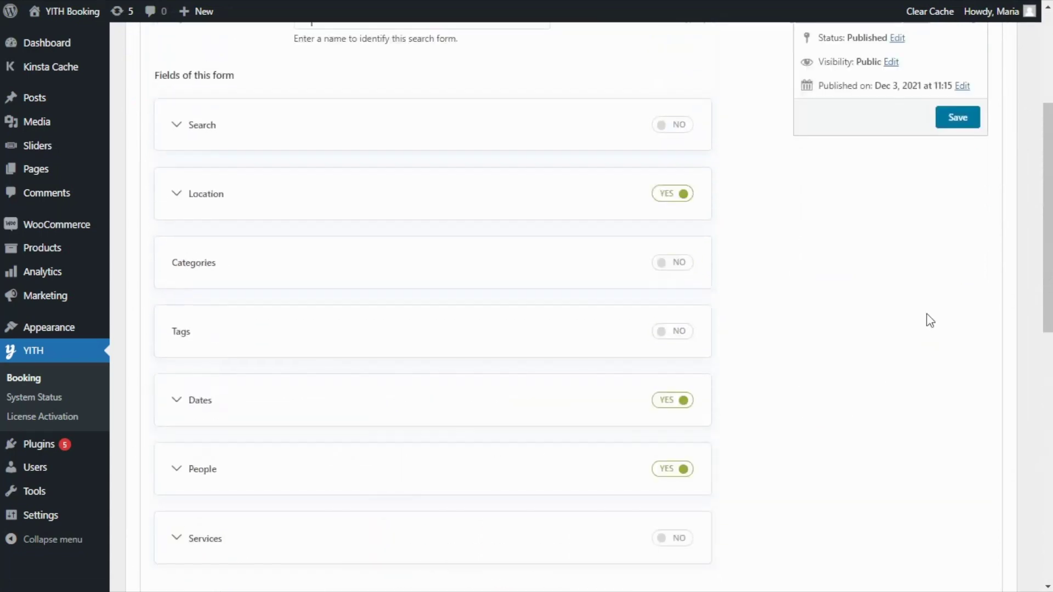
{"action": "scroll", "coordinate": [943, 312], "scroll_direction": "up", "scroll_amount": 2}
{"action": "left_click", "coordinate": [971, 201]}
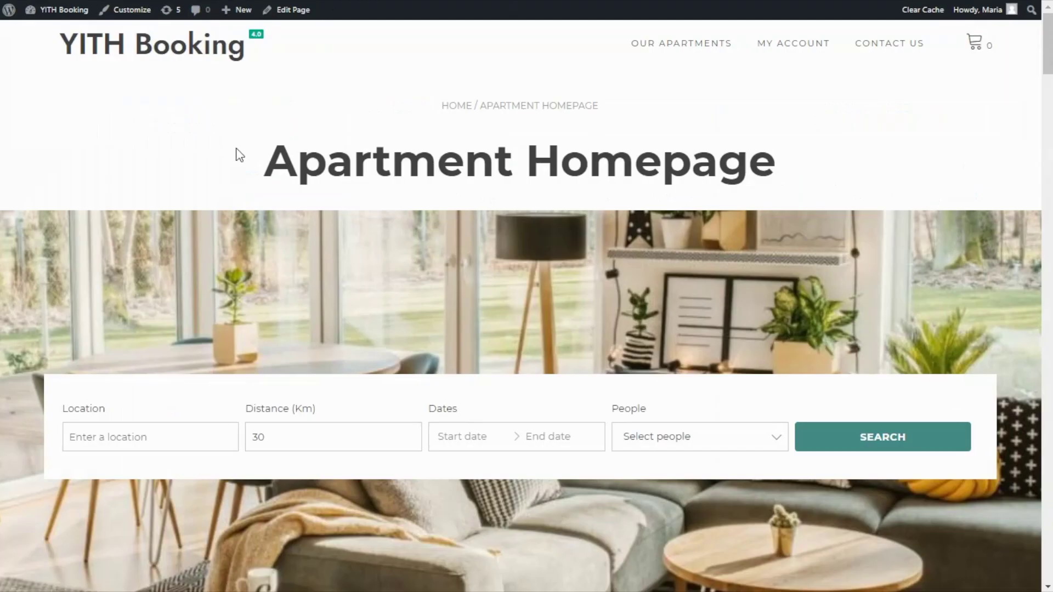
Go to the site's admin dashboard and start a new page titled "Rome Apartment".
{"action": "scroll", "coordinate": [240, 155], "scroll_direction": "down", "scroll_amount": 2}
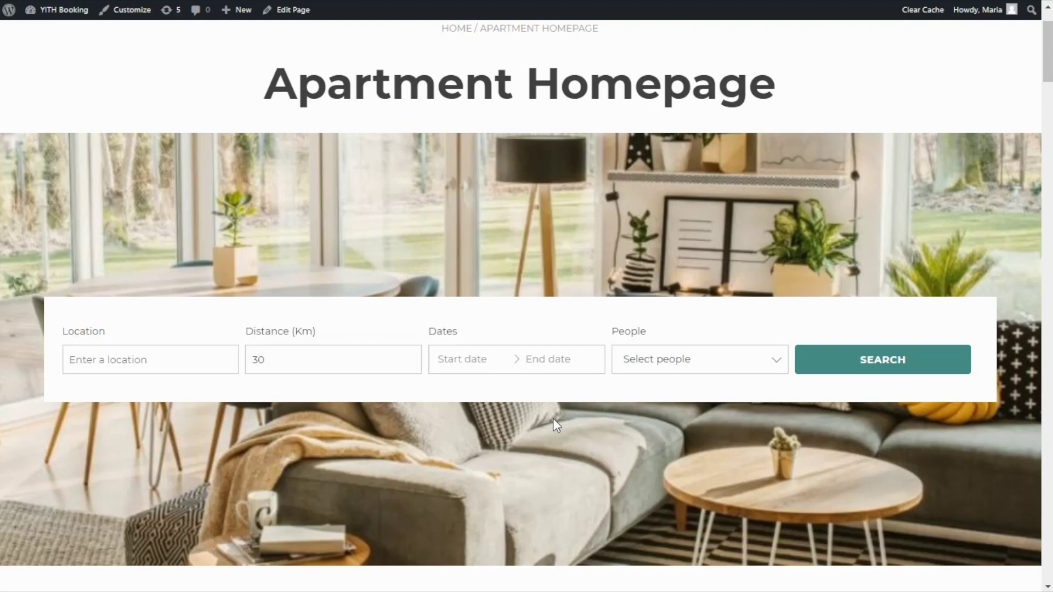
{"action": "mouse_move", "coordinate": [49, 13]}
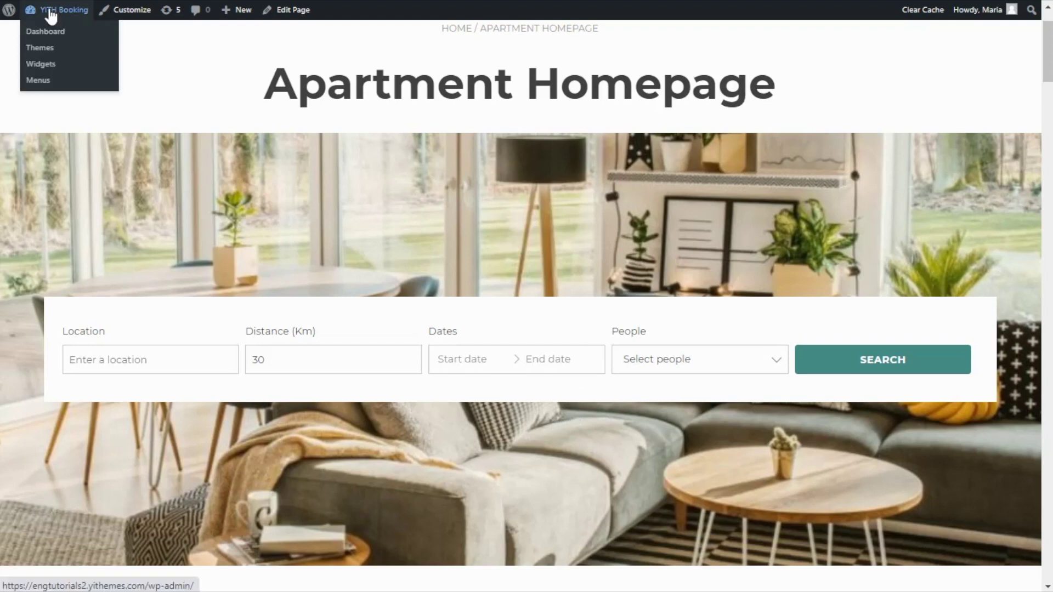
{"action": "left_click", "coordinate": [45, 33]}
{"action": "mouse_move", "coordinate": [59, 219]}
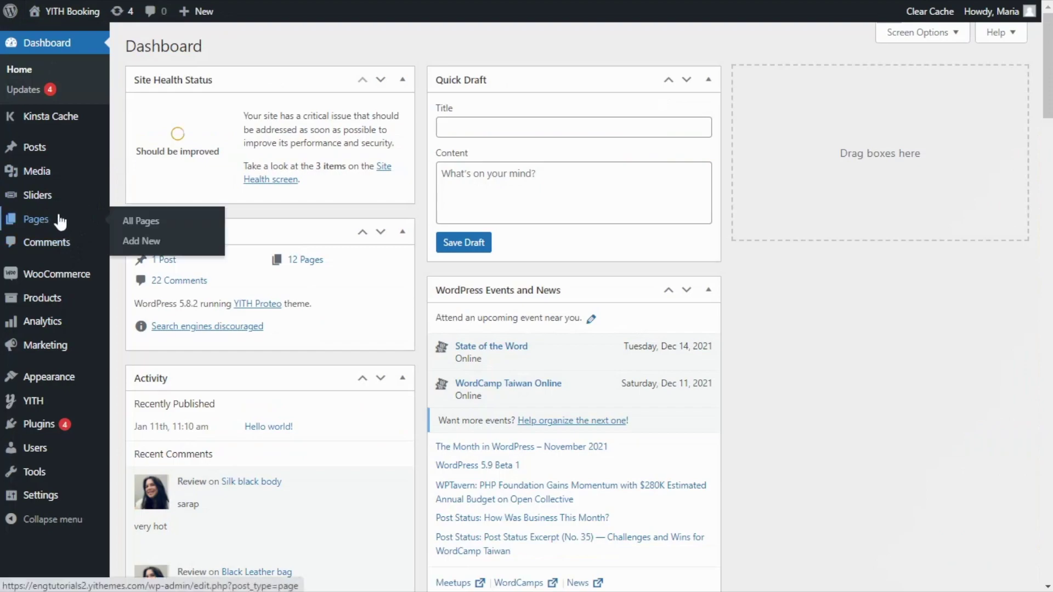
{"action": "left_click", "coordinate": [156, 249]}
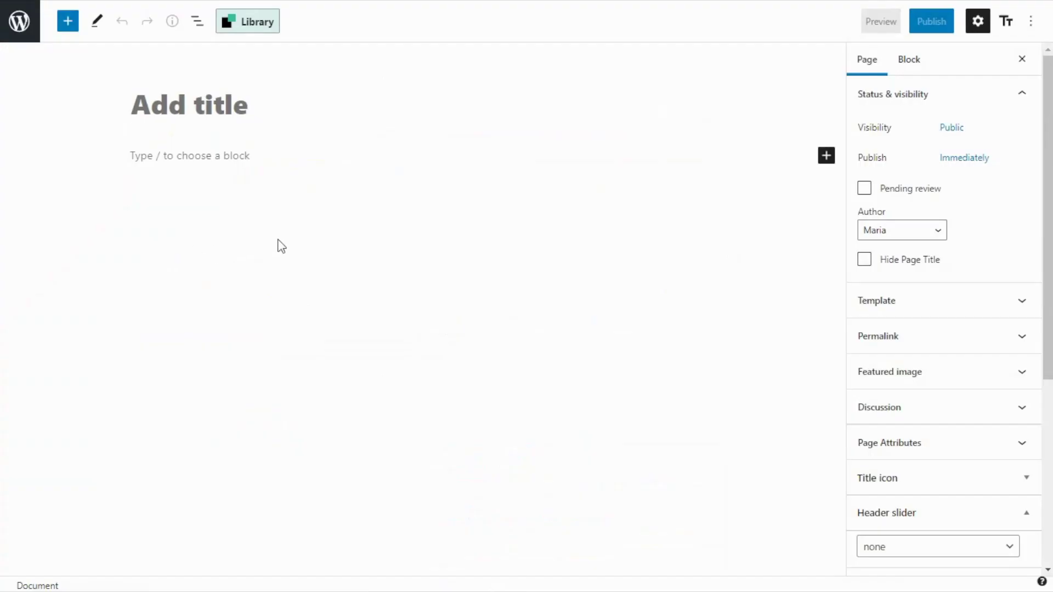
{"action": "left_click", "coordinate": [185, 108]}
{"action": "type", "text": "Rome Ap"}
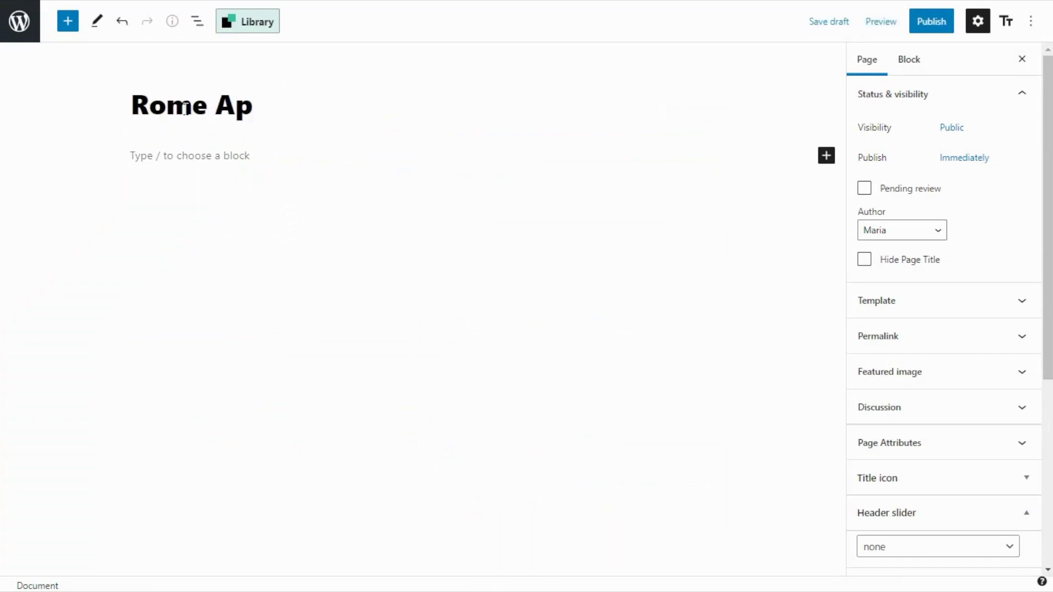
{"action": "type", "text": "artment"}
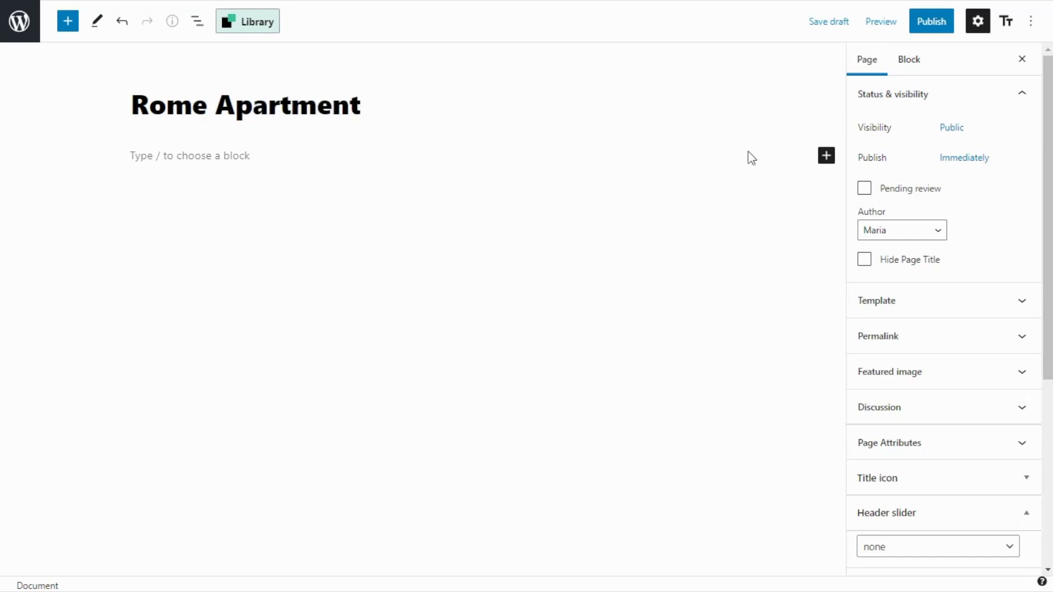
Insert a Cover block below the page title with the bedroom image 004b.jpg from the media library.
{"action": "left_click", "coordinate": [826, 157]}
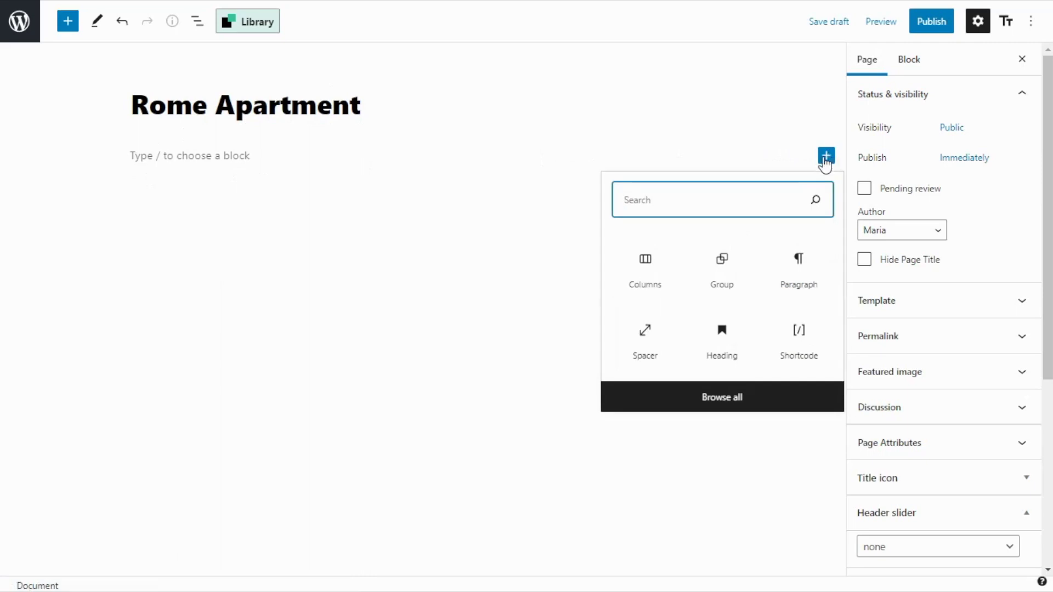
{"action": "type", "text": "cover"}
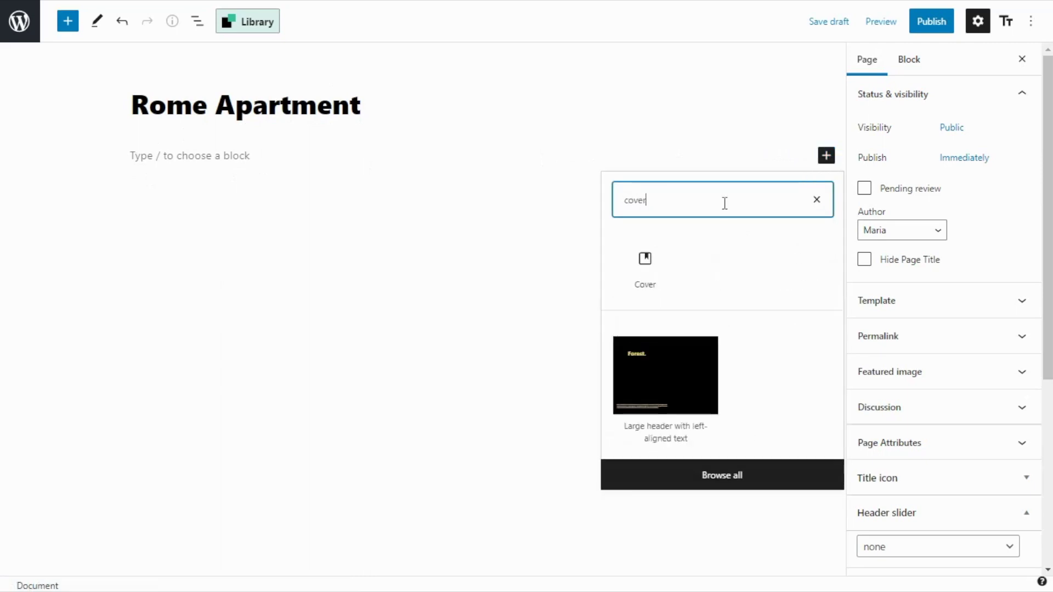
{"action": "left_click", "coordinate": [642, 262]}
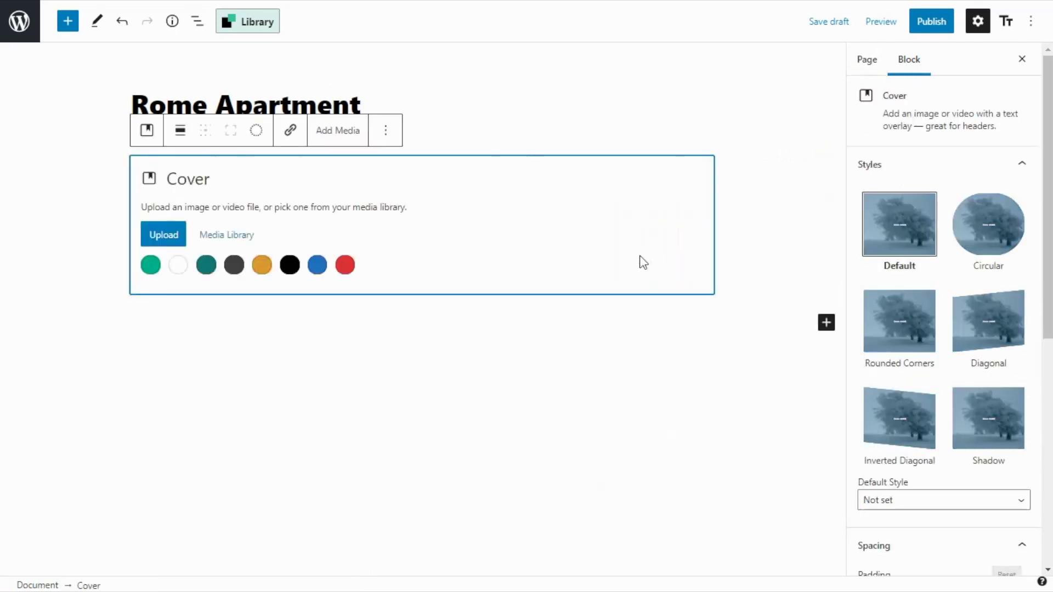
{"action": "left_click", "coordinate": [230, 241]}
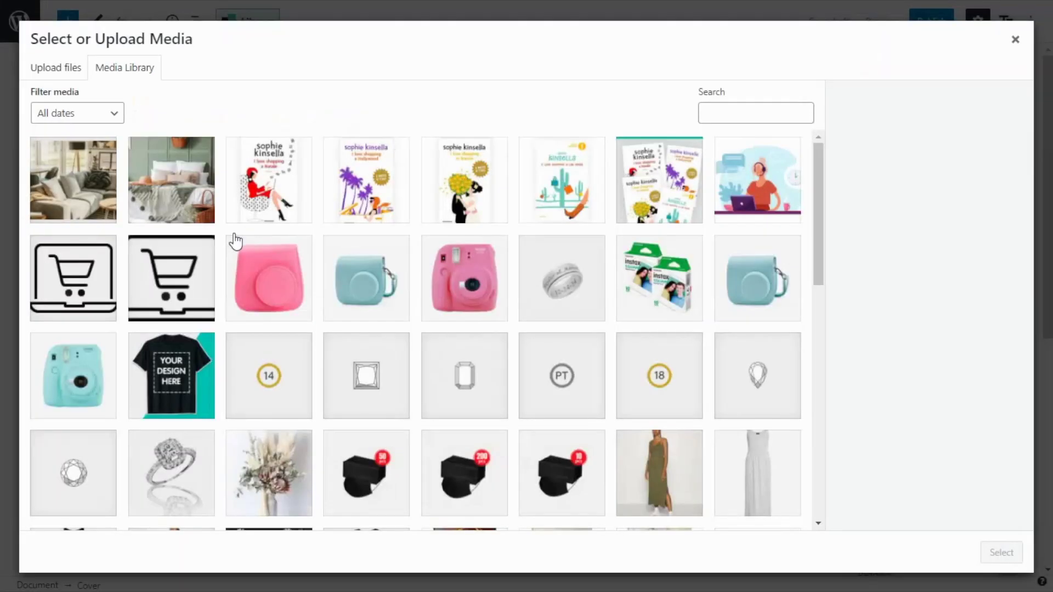
{"action": "left_click", "coordinate": [173, 176]}
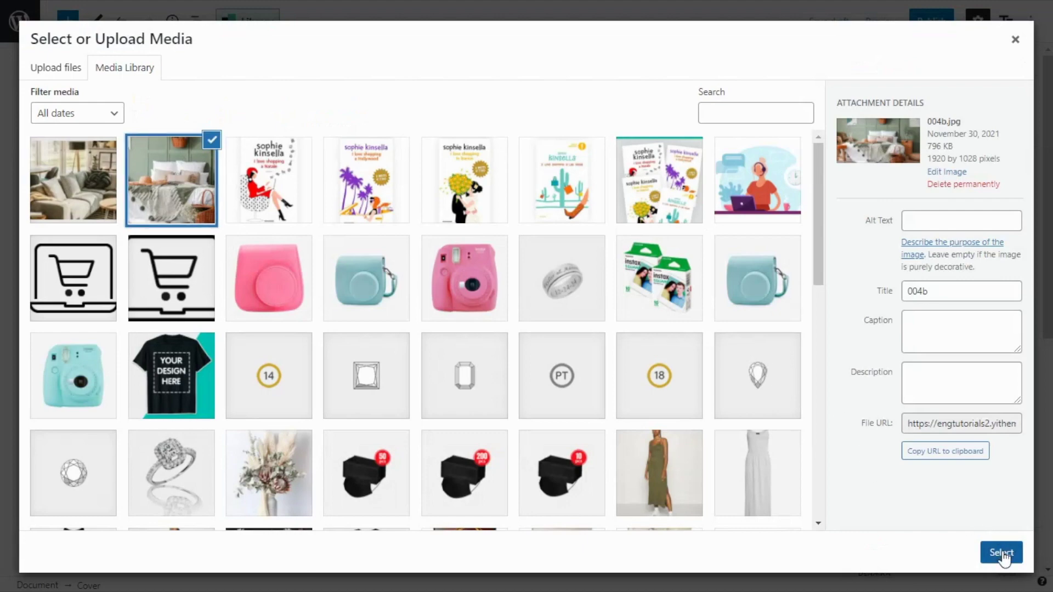
{"action": "left_click", "coordinate": [1004, 558]}
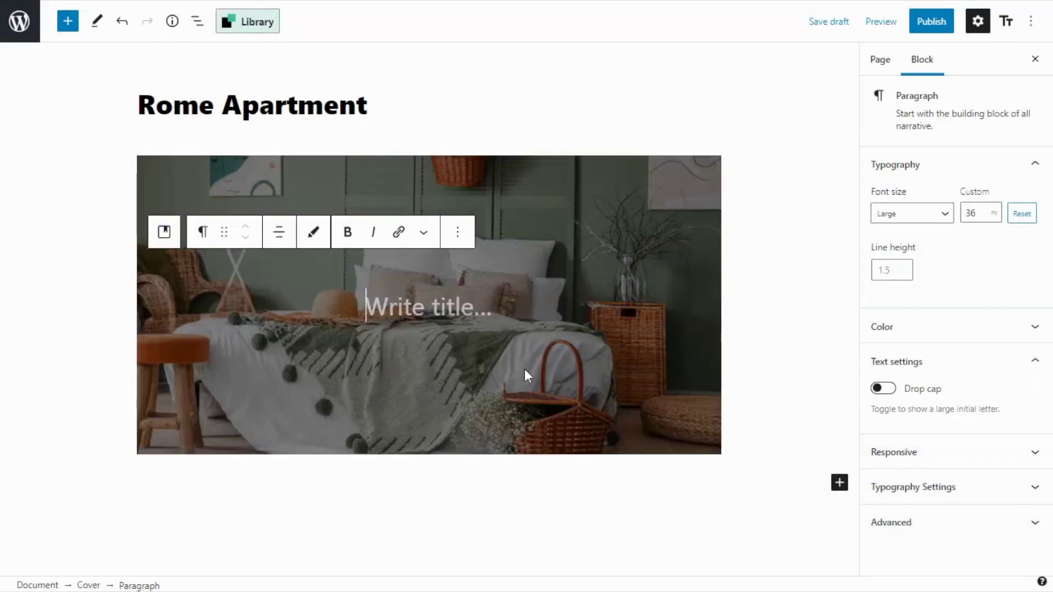
Add the centered heading "Book the best apartment in Rome" below the cover.
{"action": "left_click", "coordinate": [306, 475]}
{"action": "left_click", "coordinate": [240, 479]}
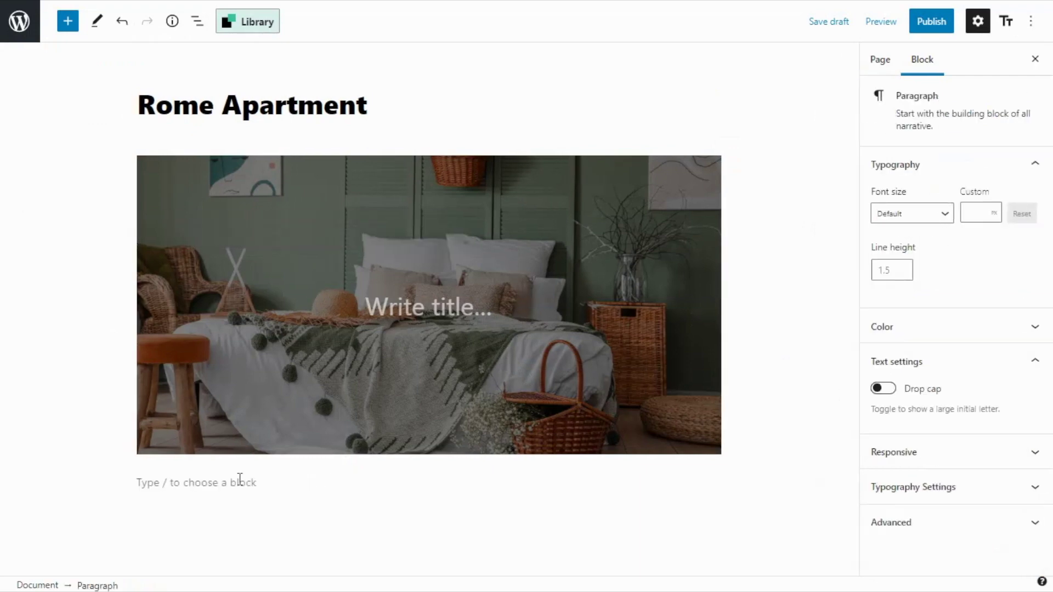
{"action": "type", "text": "Book the best apartment in Rome"}
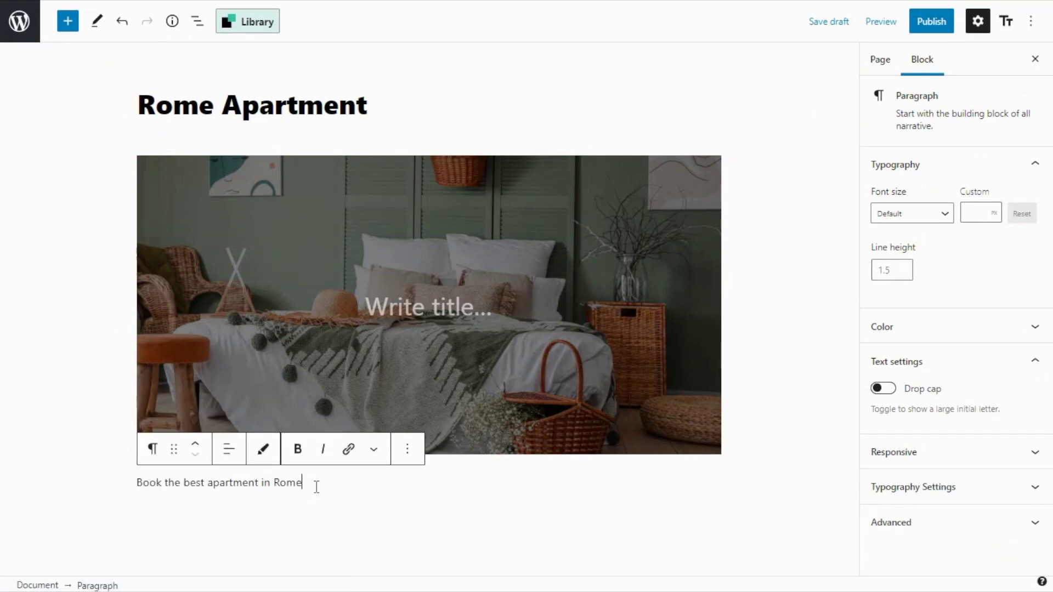
{"action": "left_click", "coordinate": [153, 450]}
{"action": "left_click", "coordinate": [221, 279]}
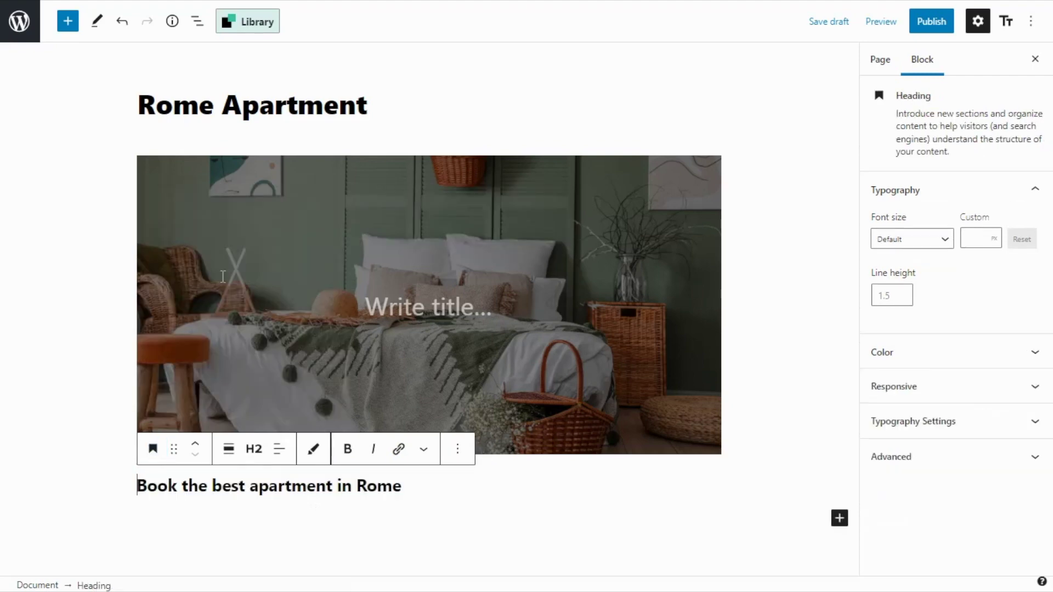
{"action": "left_click", "coordinate": [280, 450]}
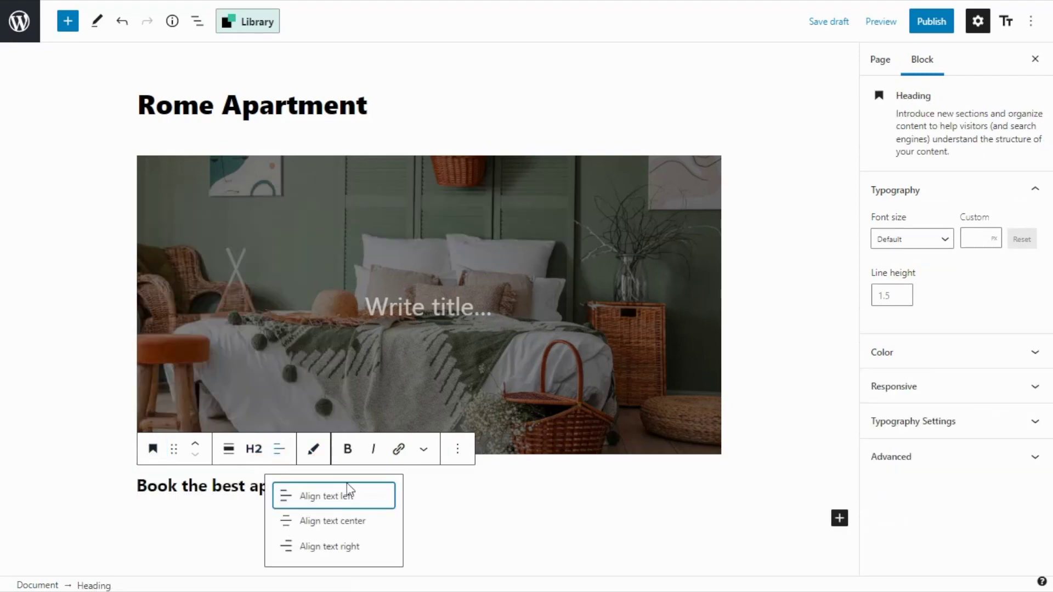
{"action": "left_click", "coordinate": [336, 519]}
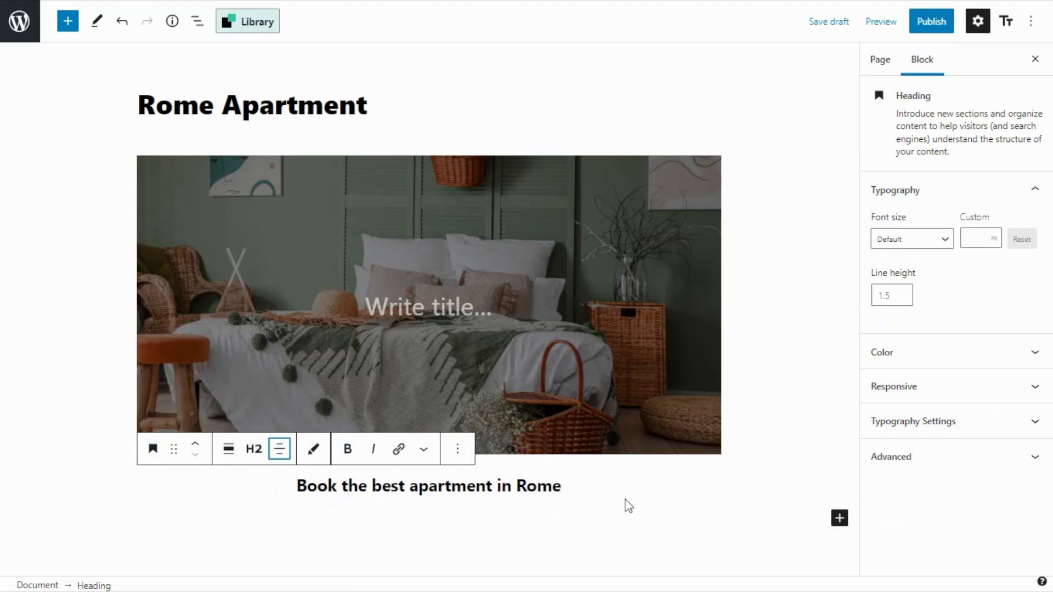
Set the page's sidebar position to Right and its sidebar to Sidebar 2, and publish the page.
{"action": "left_click", "coordinate": [882, 60]}
{"action": "scroll", "coordinate": [961, 195], "scroll_direction": "down", "scroll_amount": 3}
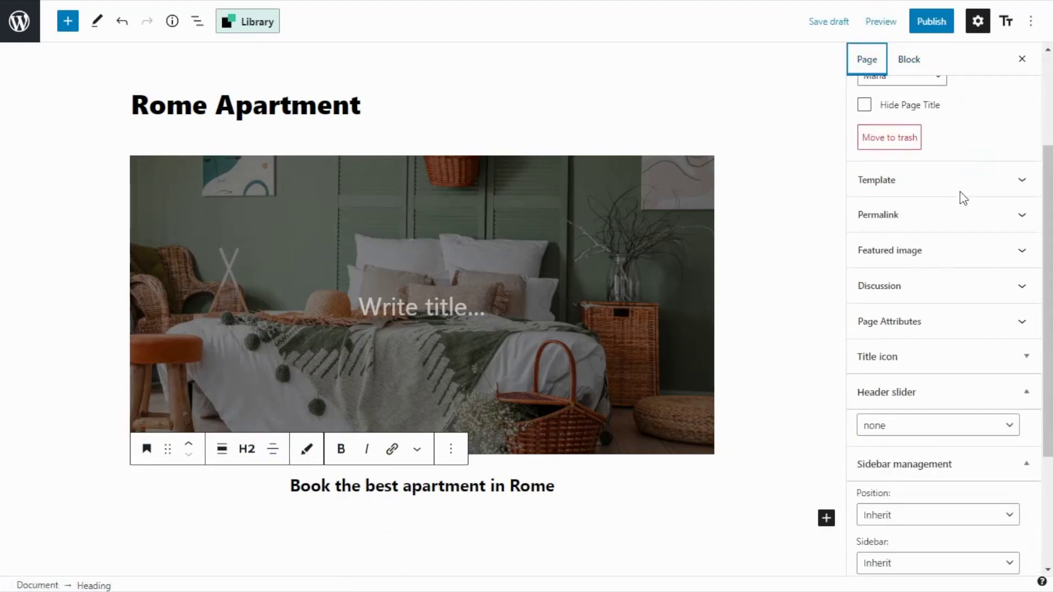
{"action": "scroll", "coordinate": [964, 209], "scroll_direction": "down", "scroll_amount": 2}
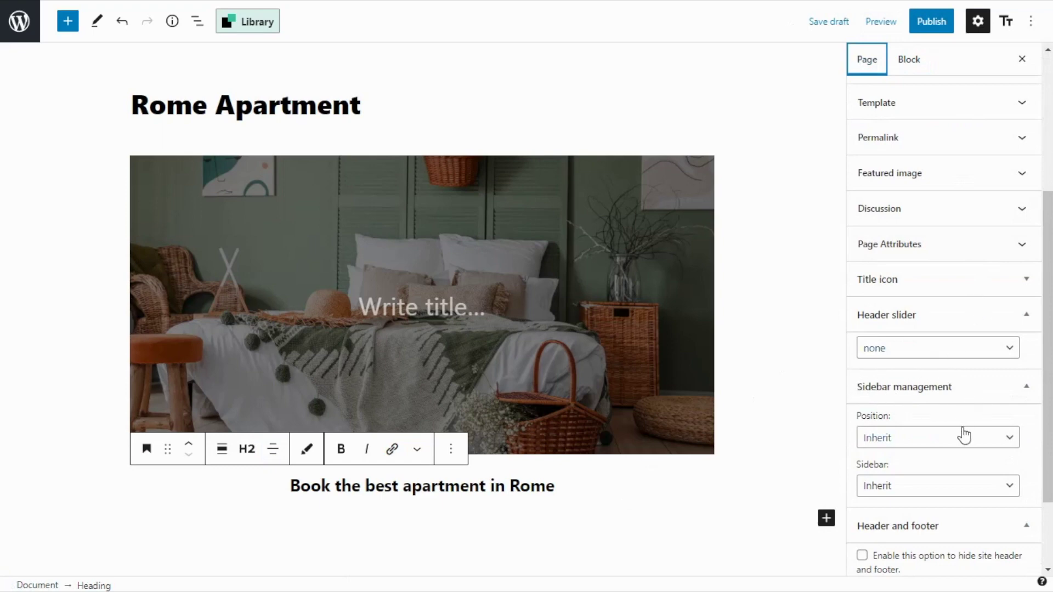
{"action": "left_click", "coordinate": [948, 444]}
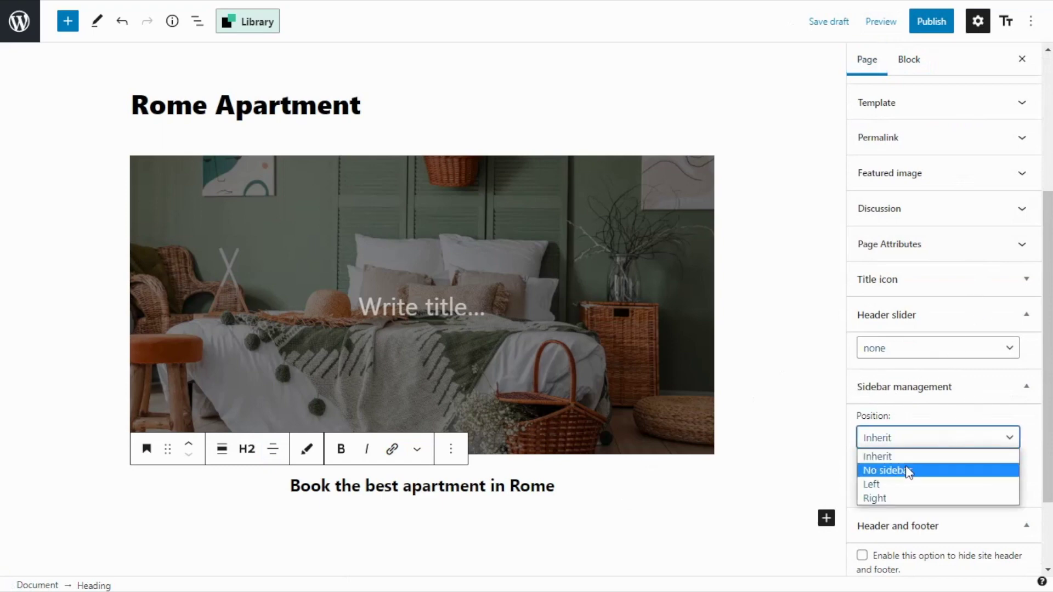
{"action": "left_click", "coordinate": [895, 497]}
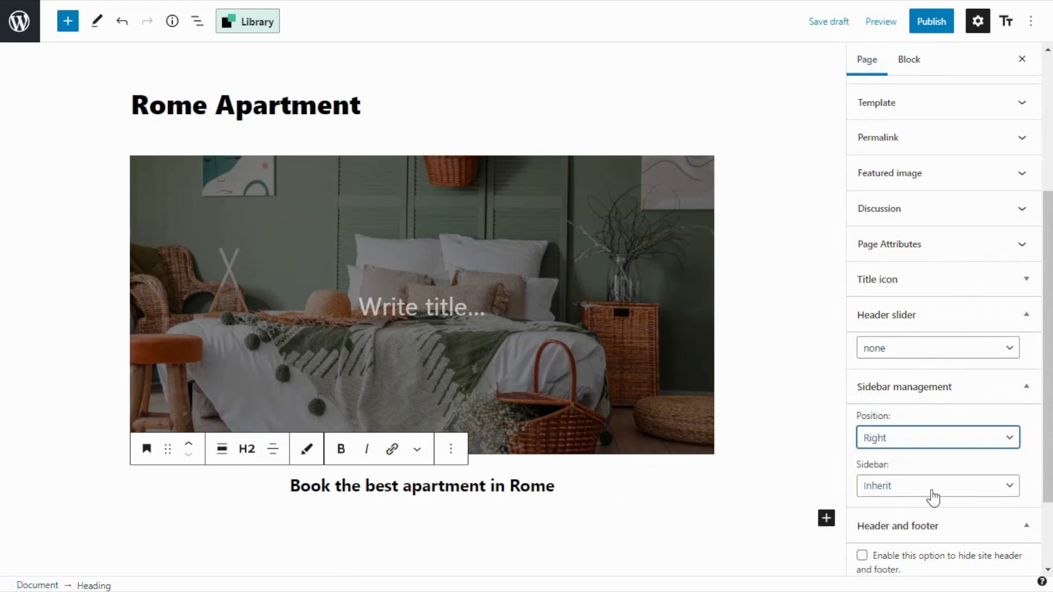
{"action": "left_click", "coordinate": [932, 490]}
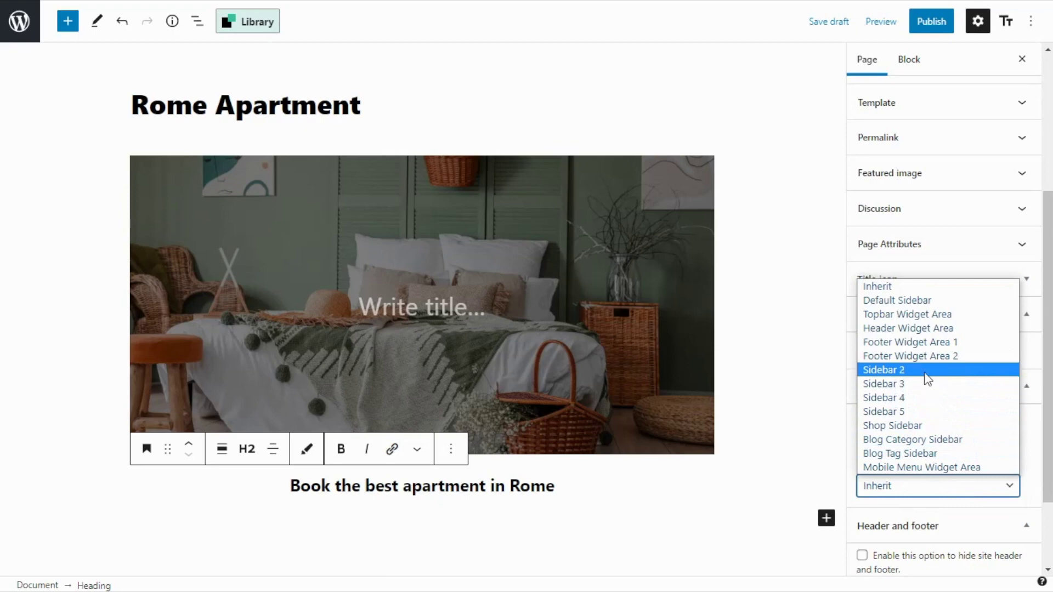
{"action": "left_click", "coordinate": [926, 371]}
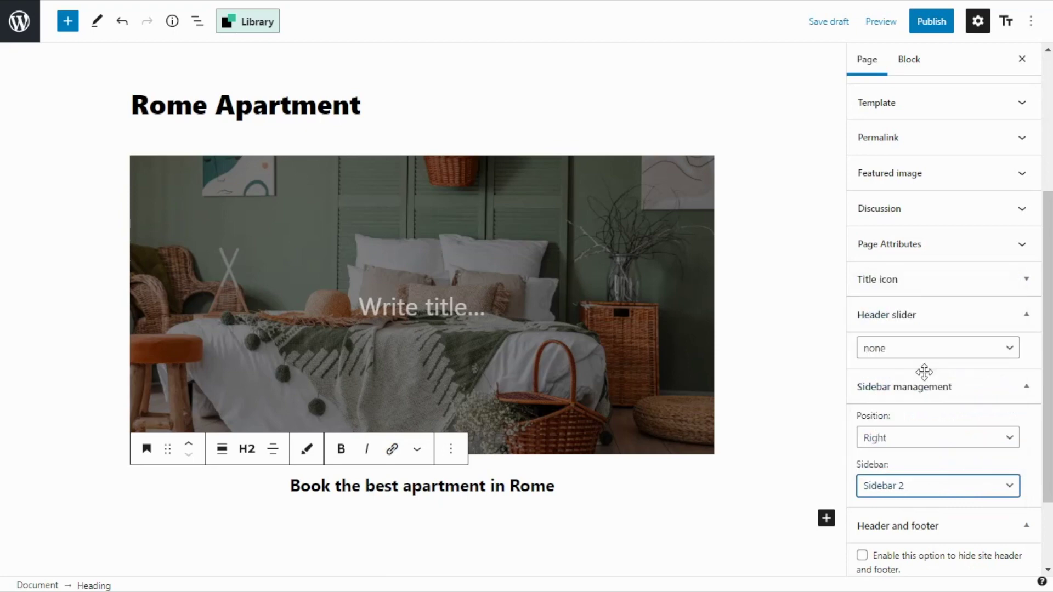
{"action": "left_click", "coordinate": [939, 27]}
{"action": "left_click", "coordinate": [938, 28]}
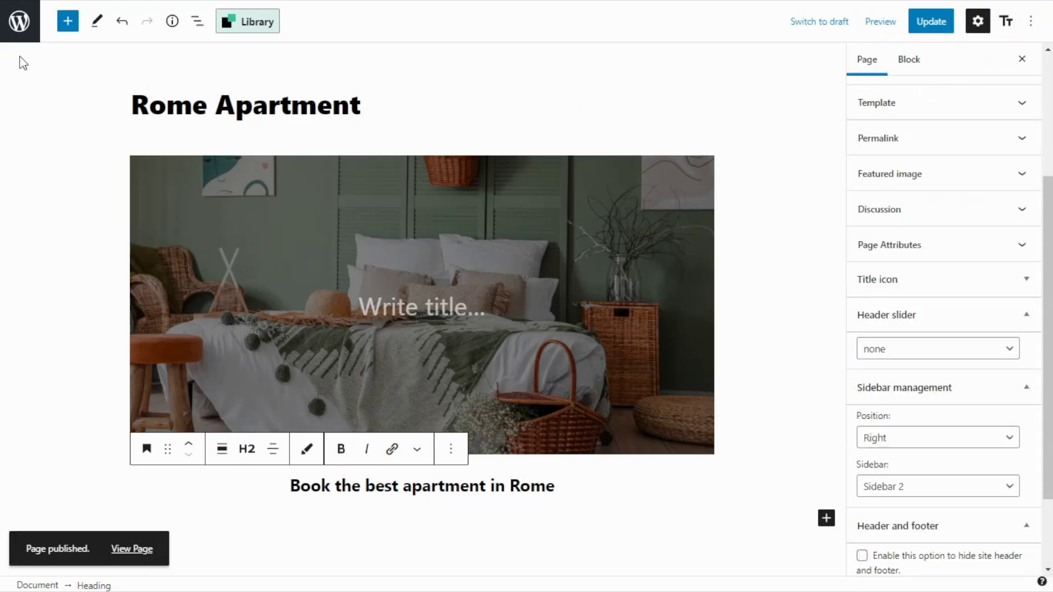
Leave the page editor, go to the site's widget areas and expand Sidebar 2.
{"action": "left_click", "coordinate": [19, 20]}
{"action": "key", "text": "Return"}
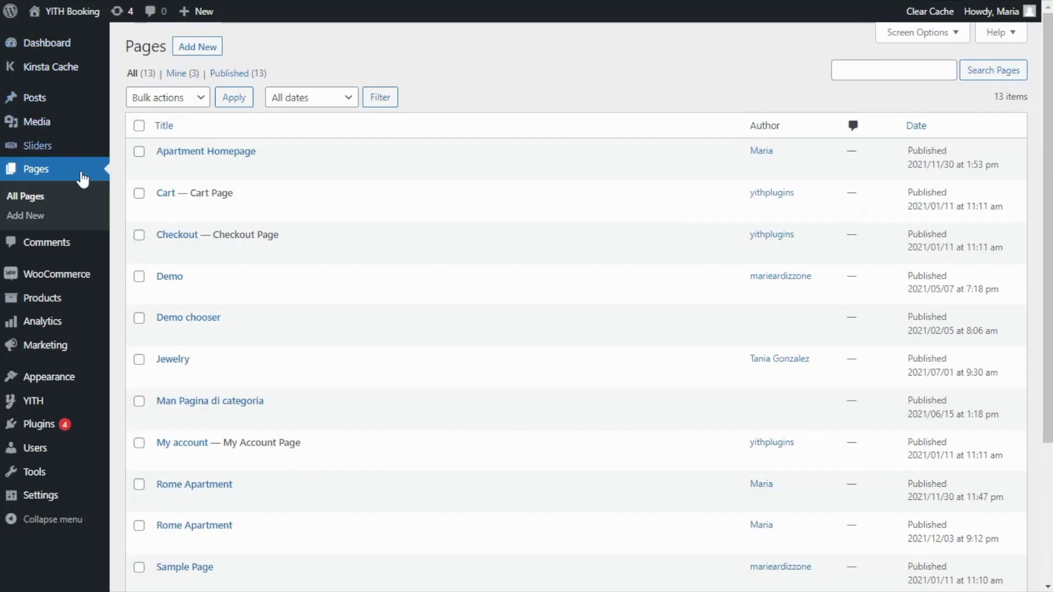
{"action": "mouse_move", "coordinate": [70, 381]}
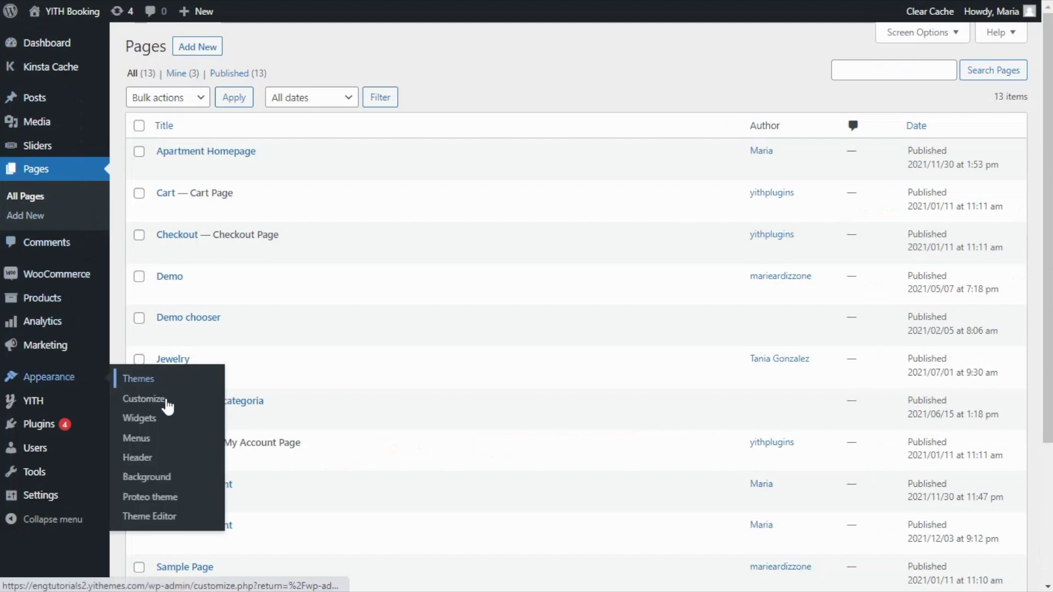
{"action": "left_click", "coordinate": [156, 418]}
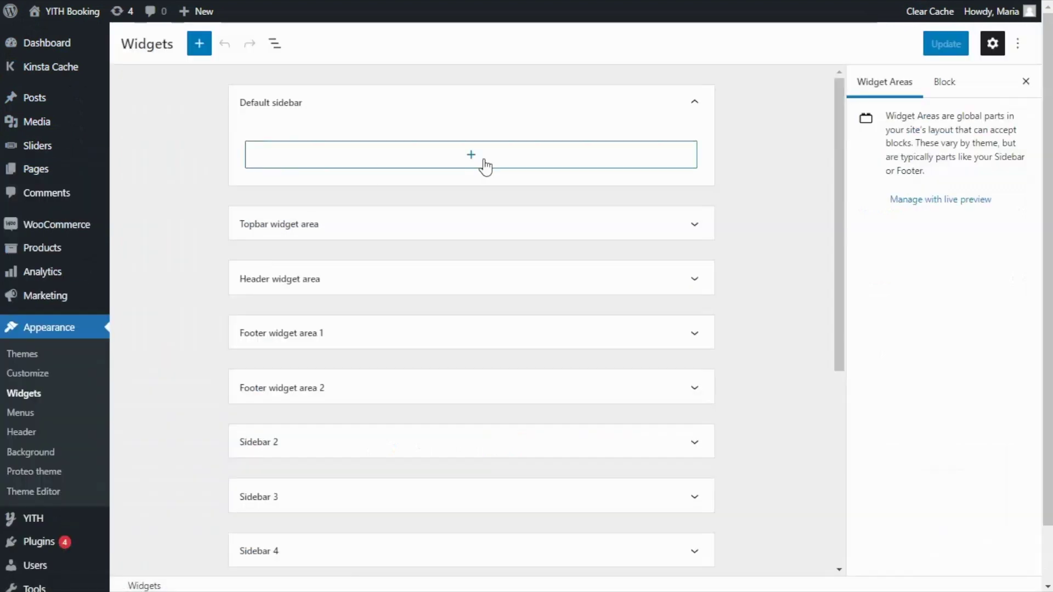
{"action": "scroll", "coordinate": [751, 222], "scroll_direction": "down", "scroll_amount": 3}
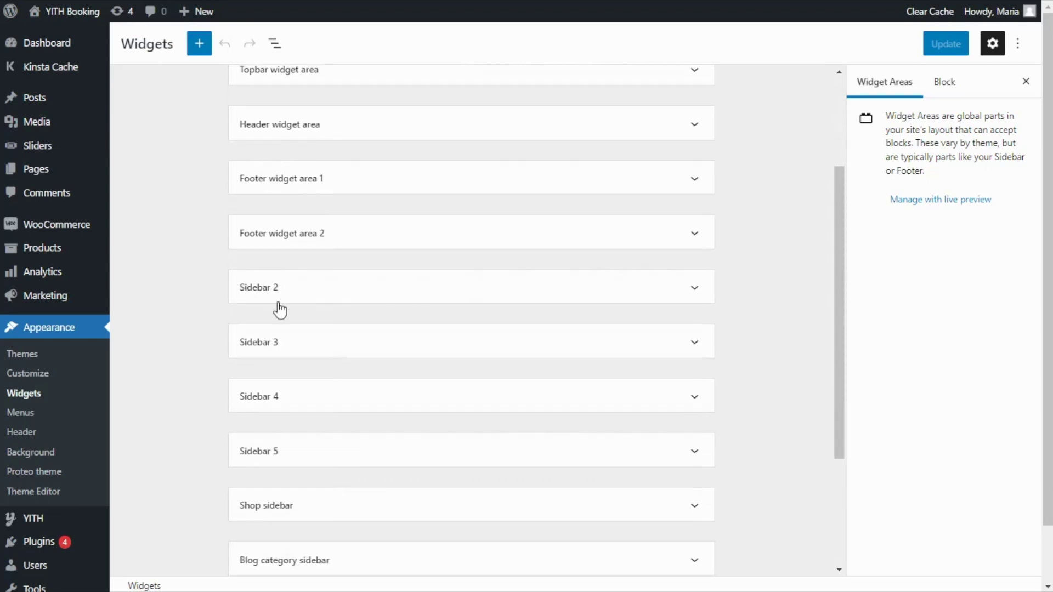
{"action": "left_click", "coordinate": [570, 299]}
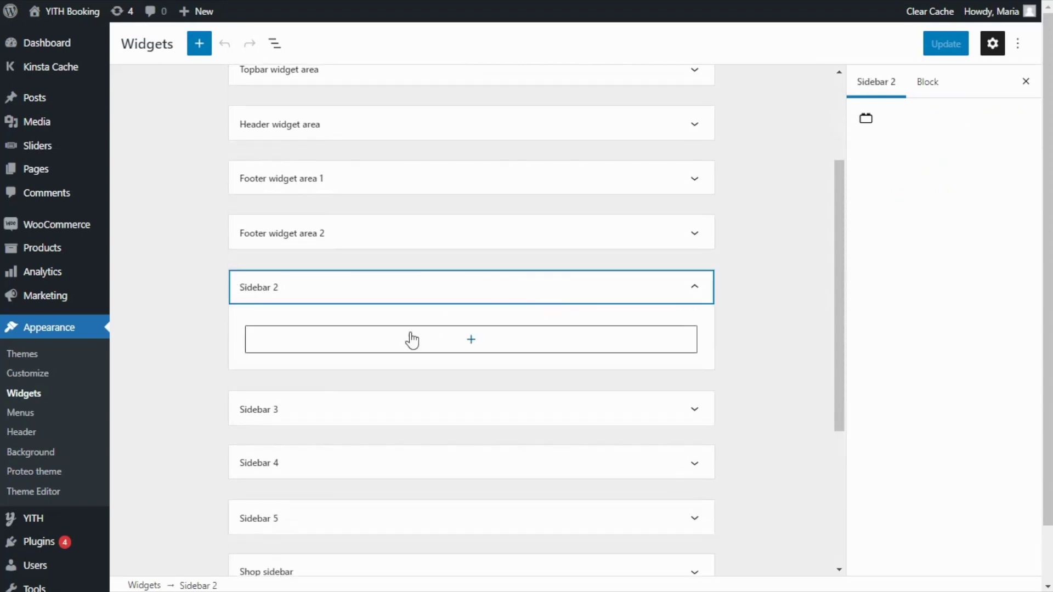
Add a Shortcode block containing [booking_search_form id=1148] to Sidebar 2 and update the widgets.
{"action": "left_click", "coordinate": [463, 351]}
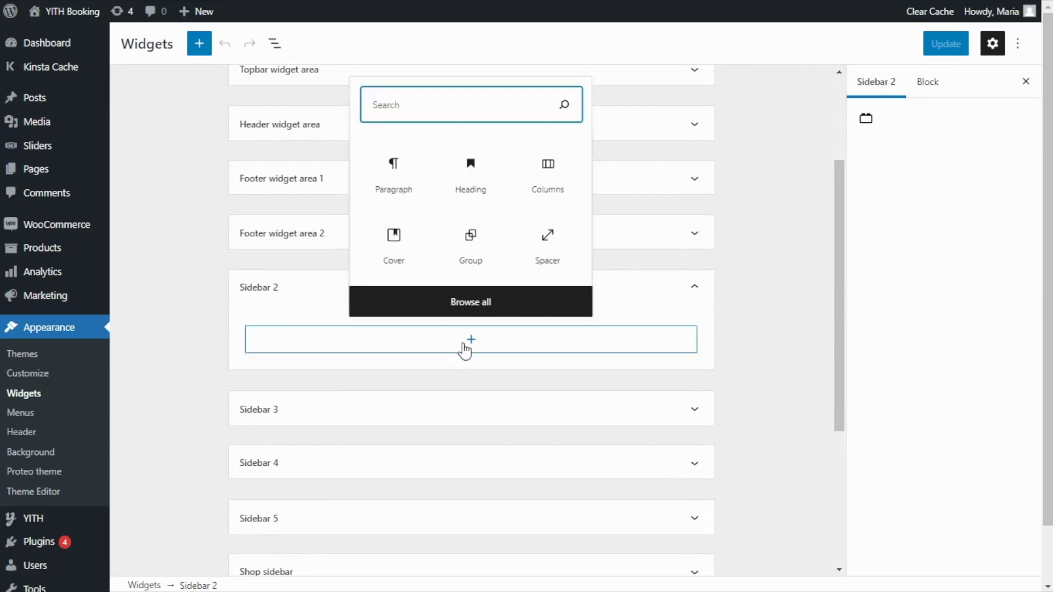
{"action": "type", "text": "sh"}
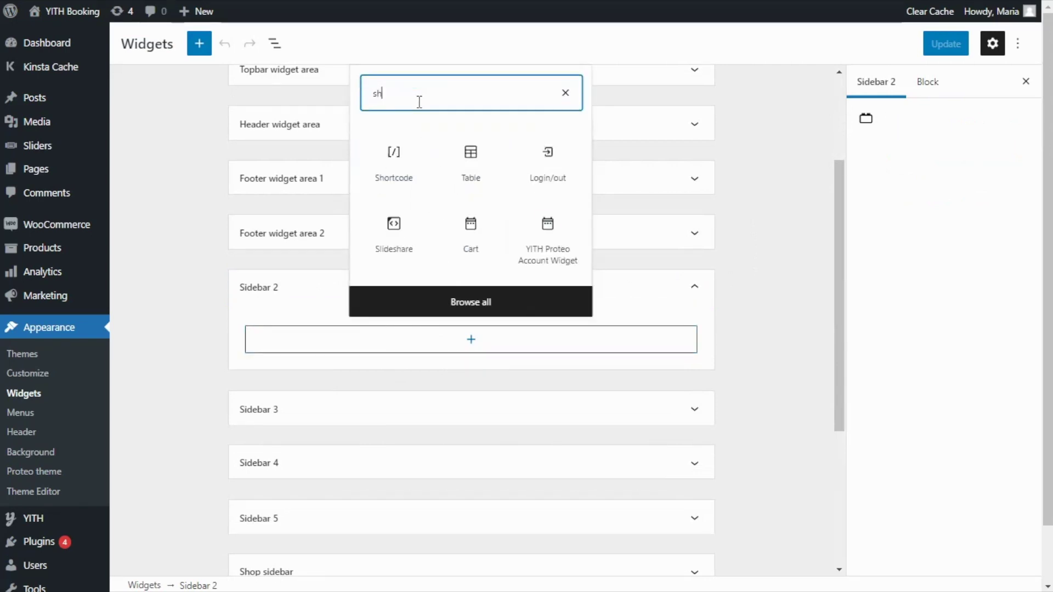
{"action": "type", "text": "ort"}
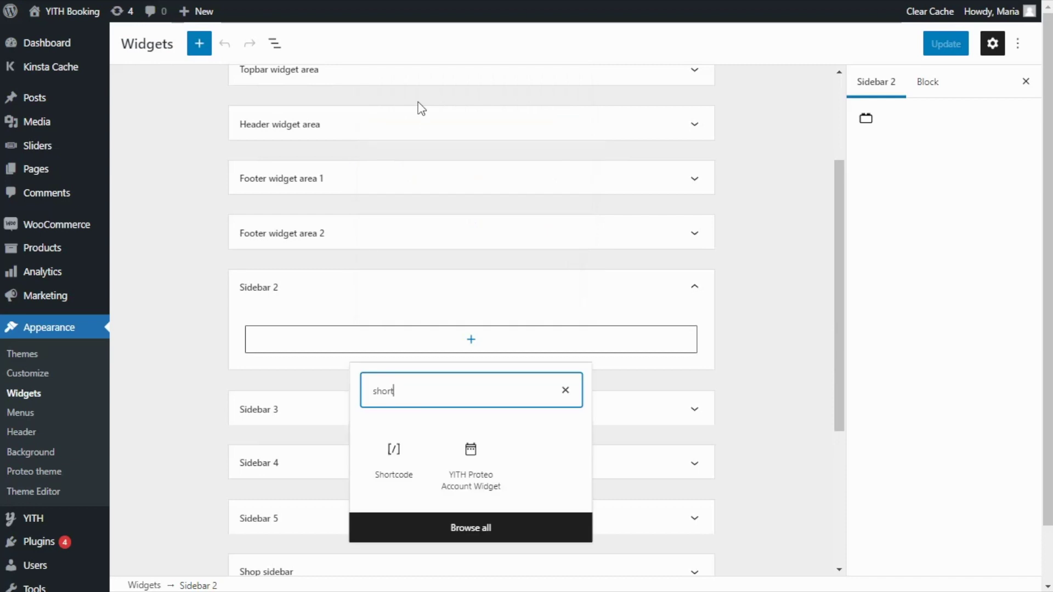
{"action": "left_click", "coordinate": [393, 460]}
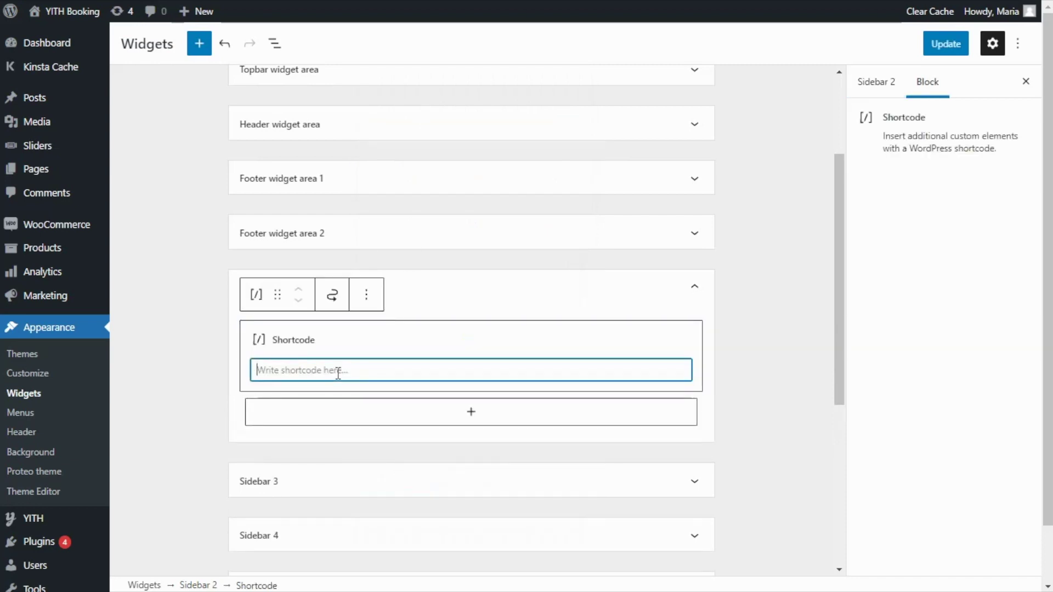
{"action": "type", "text": "[booking_search_form id=1148]"}
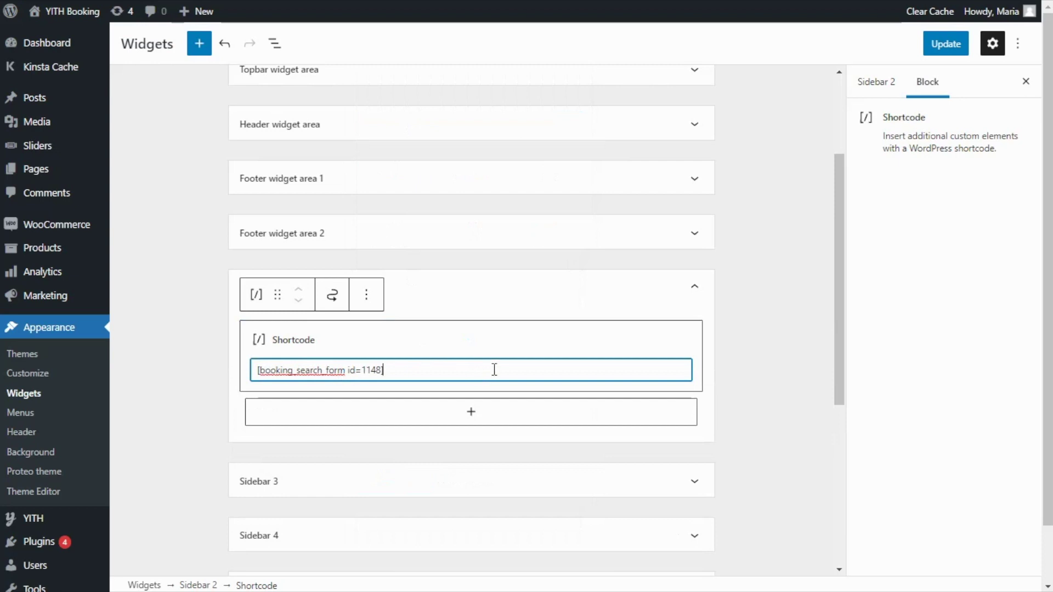
{"action": "left_click", "coordinate": [941, 46]}
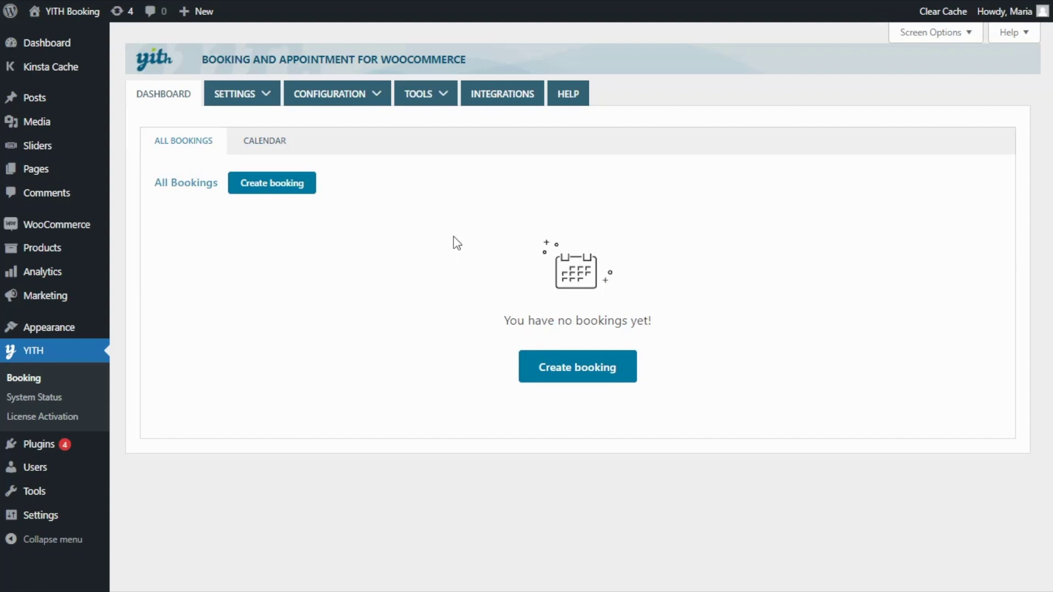
Open the booking plugin's services configuration and review the existing services and the options for adding a new one.
{"action": "mouse_move", "coordinate": [305, 97]}
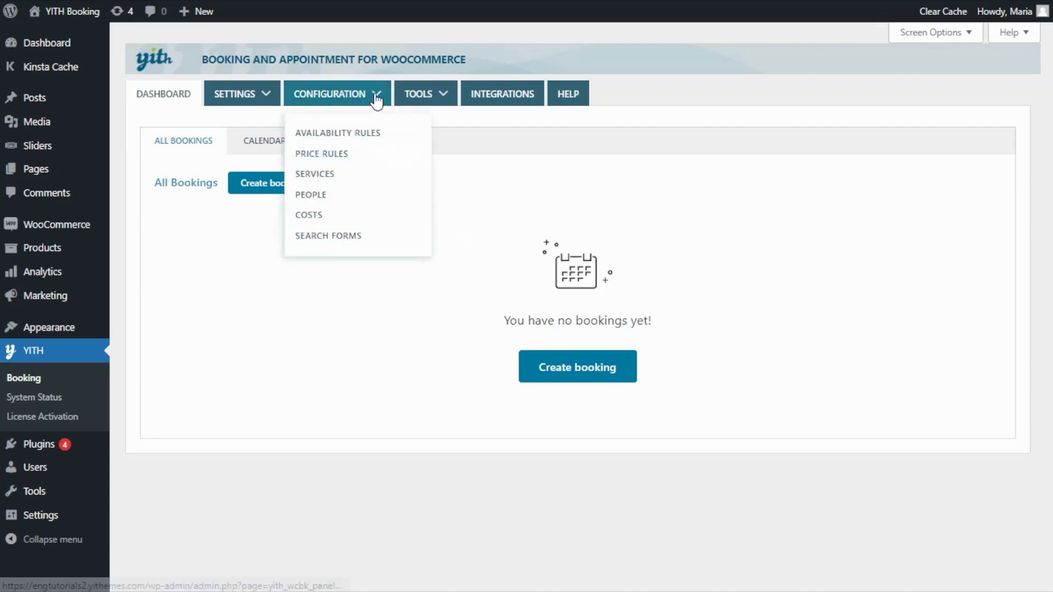
{"action": "left_click", "coordinate": [323, 176]}
{"action": "scroll", "coordinate": [324, 181], "scroll_direction": "down", "scroll_amount": 2}
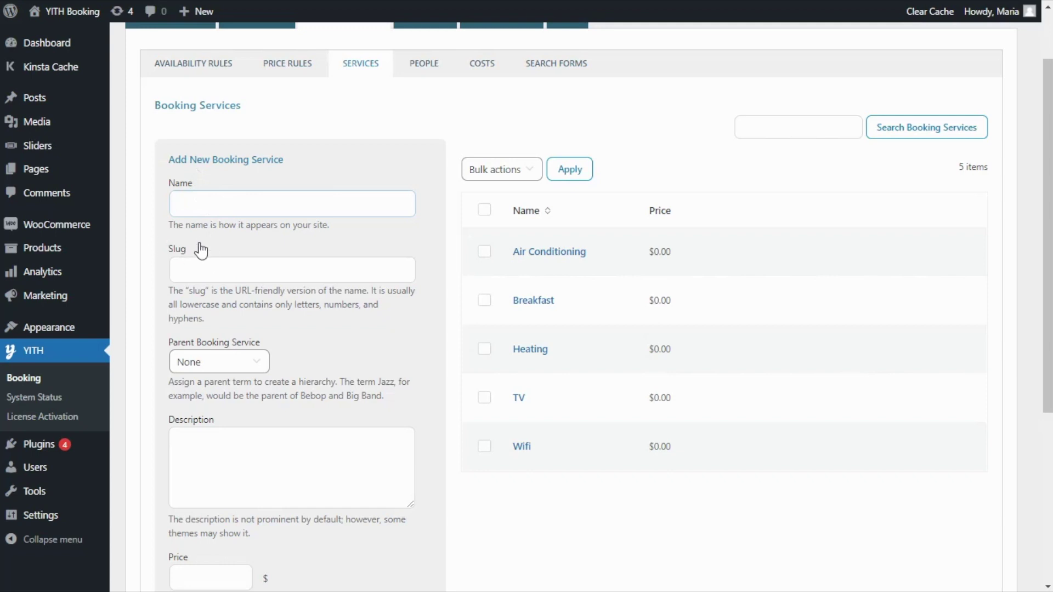
{"action": "scroll", "coordinate": [282, 301], "scroll_direction": "down", "scroll_amount": 1}
{"action": "scroll", "coordinate": [303, 308], "scroll_direction": "down", "scroll_amount": 1}
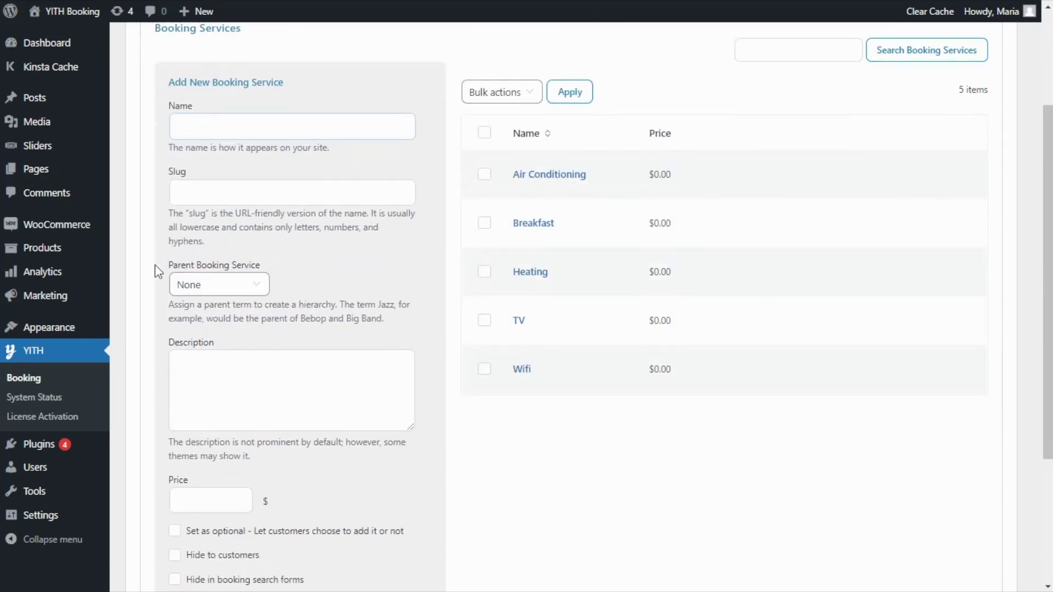
{"action": "scroll", "coordinate": [154, 269], "scroll_direction": "down", "scroll_amount": 3}
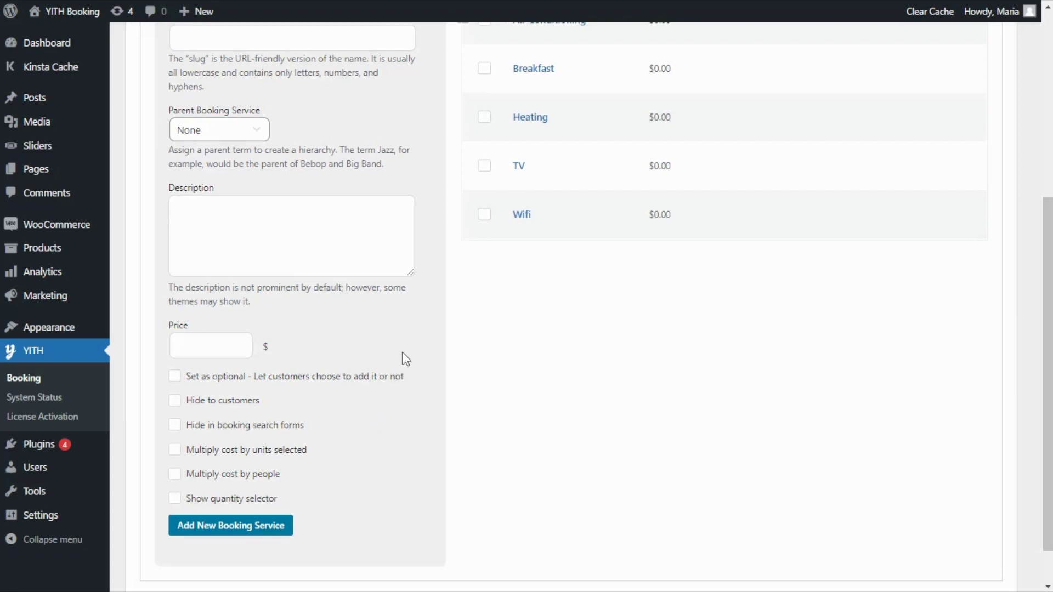
{"action": "scroll", "coordinate": [404, 357], "scroll_direction": "up", "scroll_amount": 5}
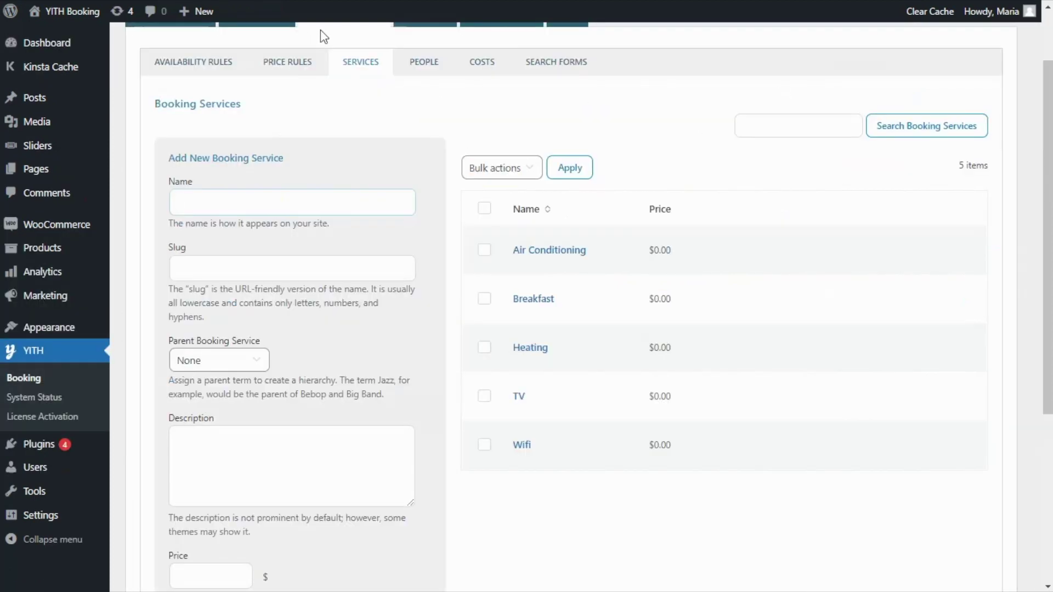
In the Apartment search form, enable the Services field with services shown as checkboxes, and save the form.
{"action": "left_click", "coordinate": [574, 68]}
{"action": "left_click", "coordinate": [261, 329]}
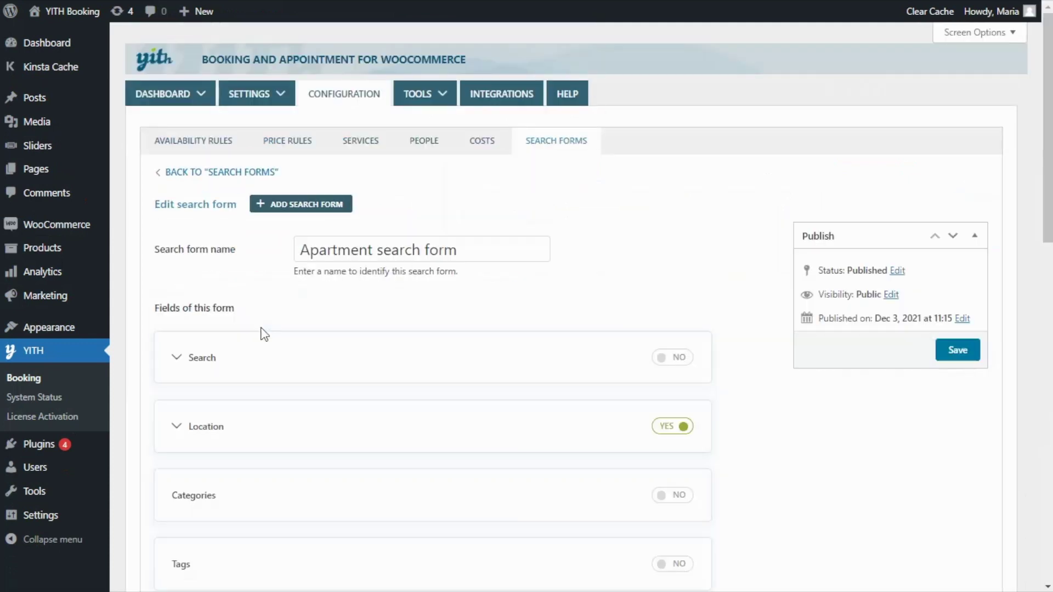
{"action": "scroll", "coordinate": [263, 335], "scroll_direction": "down", "scroll_amount": 2}
{"action": "scroll", "coordinate": [263, 333], "scroll_direction": "down", "scroll_amount": 6}
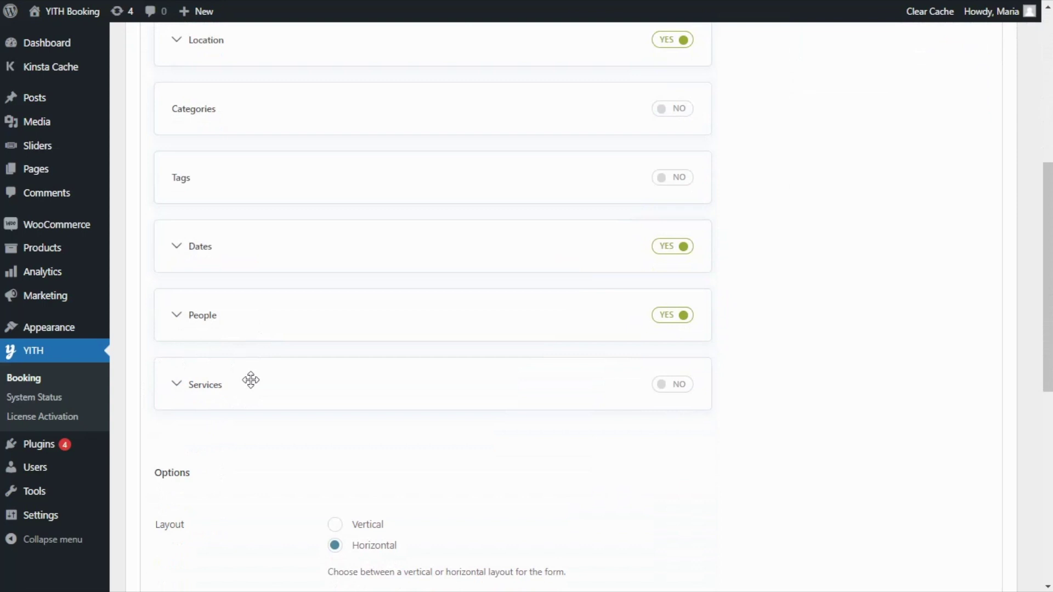
{"action": "left_click", "coordinate": [175, 388]}
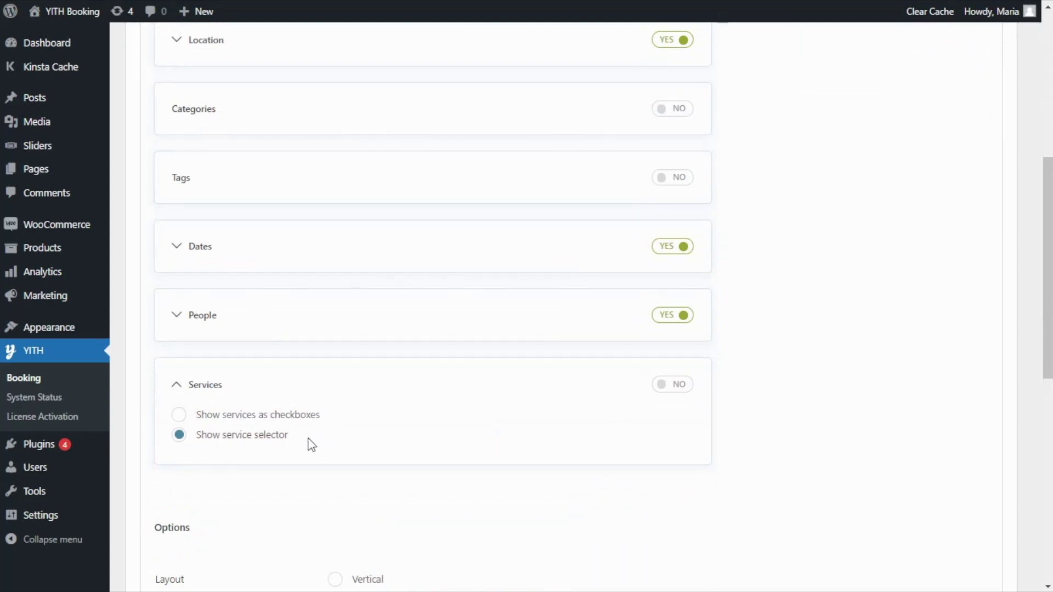
{"action": "left_click", "coordinate": [178, 415]}
{"action": "left_click", "coordinate": [668, 390]}
{"action": "scroll", "coordinate": [915, 340], "scroll_direction": "up", "scroll_amount": 3}
{"action": "scroll", "coordinate": [912, 340], "scroll_direction": "up", "scroll_amount": 3}
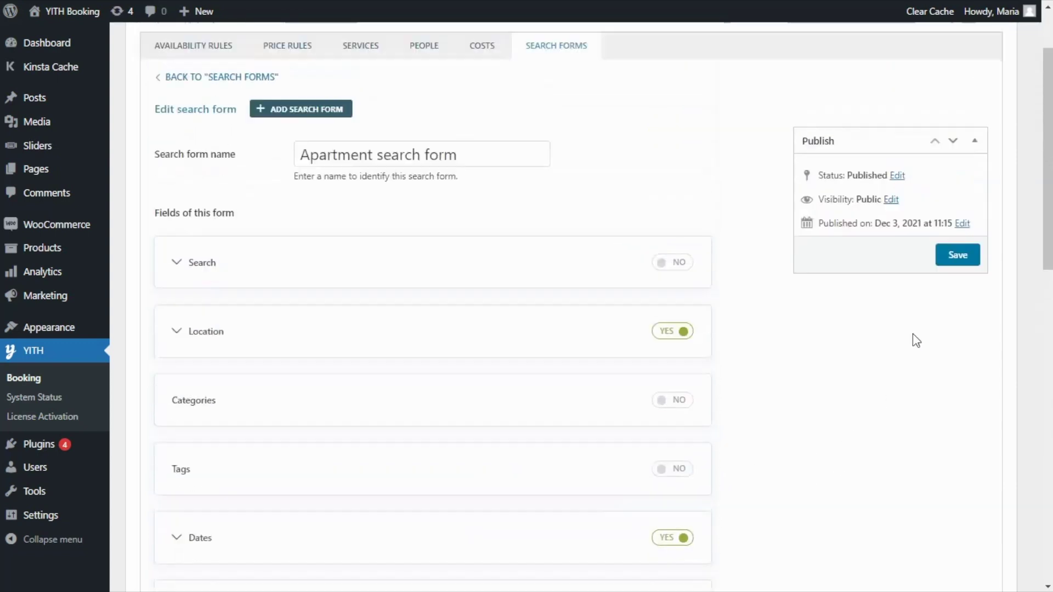
{"action": "left_click", "coordinate": [958, 274]}
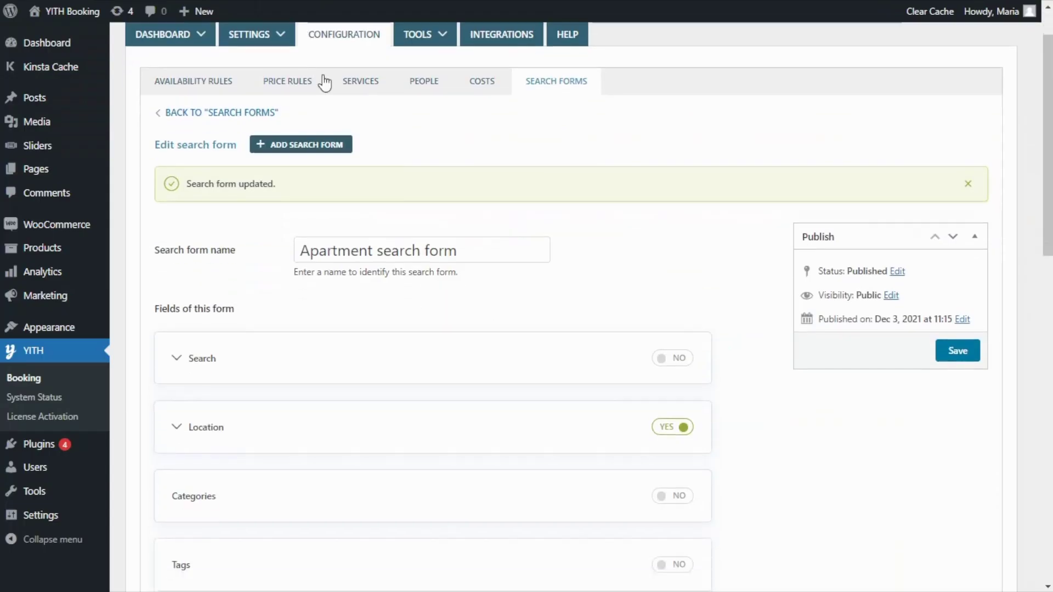
Change the search form's Services field to show a service selector and save the form.
{"action": "scroll", "coordinate": [289, 224], "scroll_direction": "down", "scroll_amount": 10}
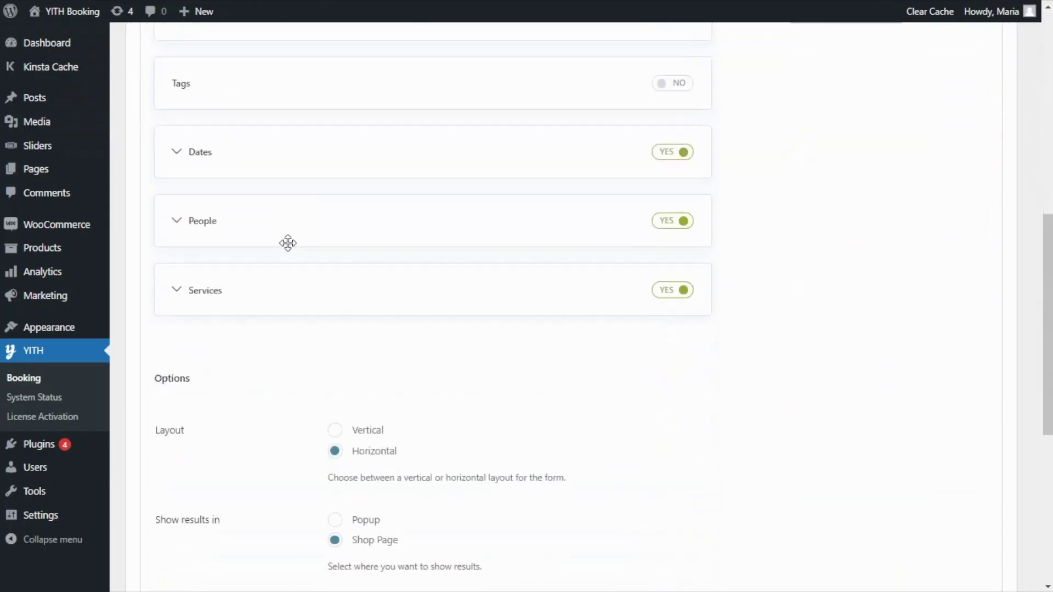
{"action": "left_click", "coordinate": [178, 293]}
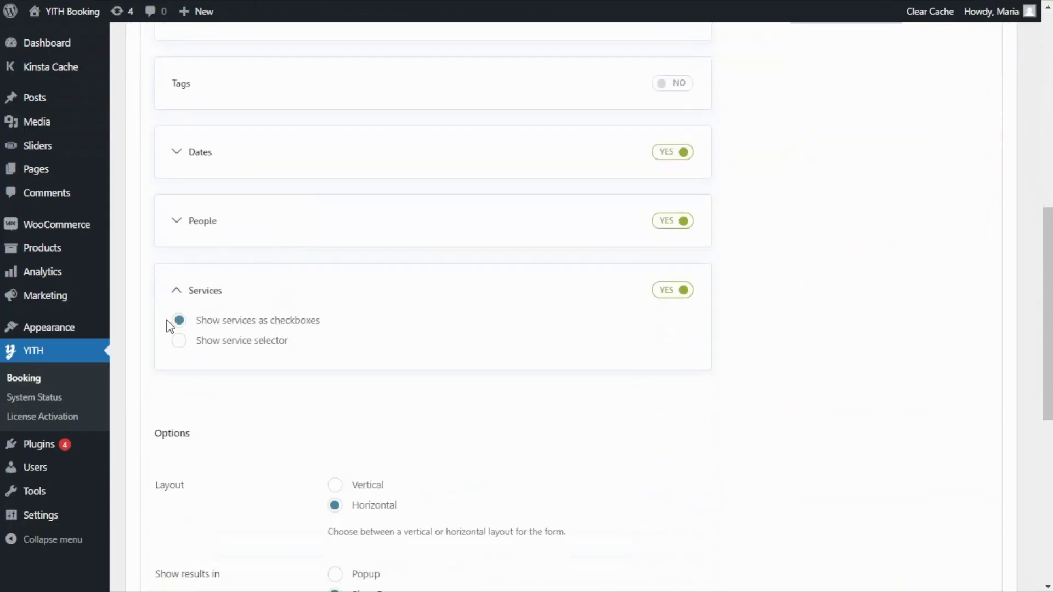
{"action": "left_click", "coordinate": [179, 341]}
{"action": "scroll", "coordinate": [947, 300], "scroll_direction": "up", "scroll_amount": 1}
{"action": "scroll", "coordinate": [942, 294], "scroll_direction": "up", "scroll_amount": 4}
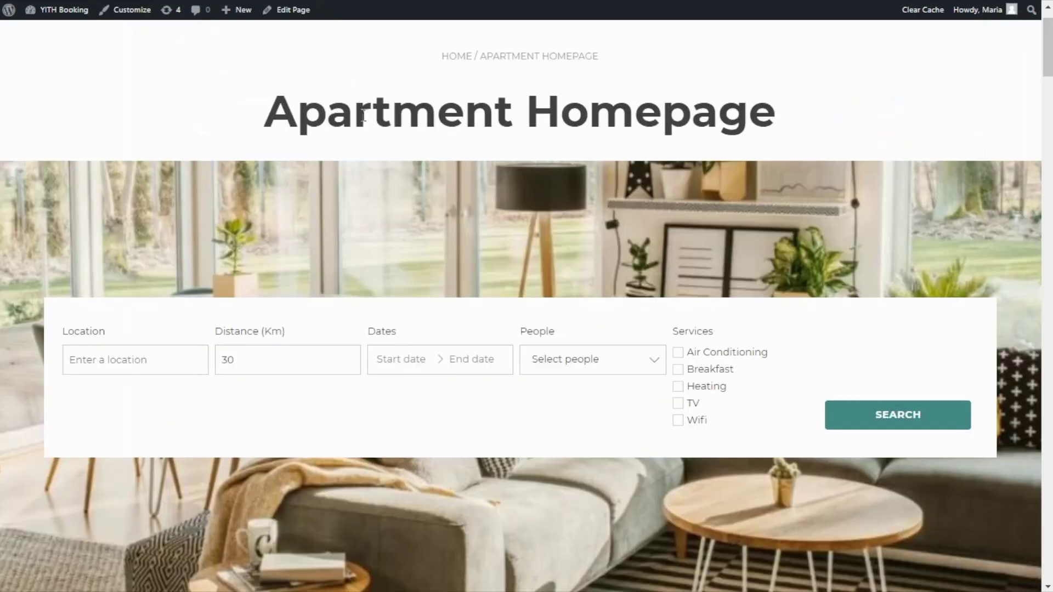
Reload the Apartment Homepage and check the choices in the search form's Services selector.
{"action": "key", "text": "F5"}
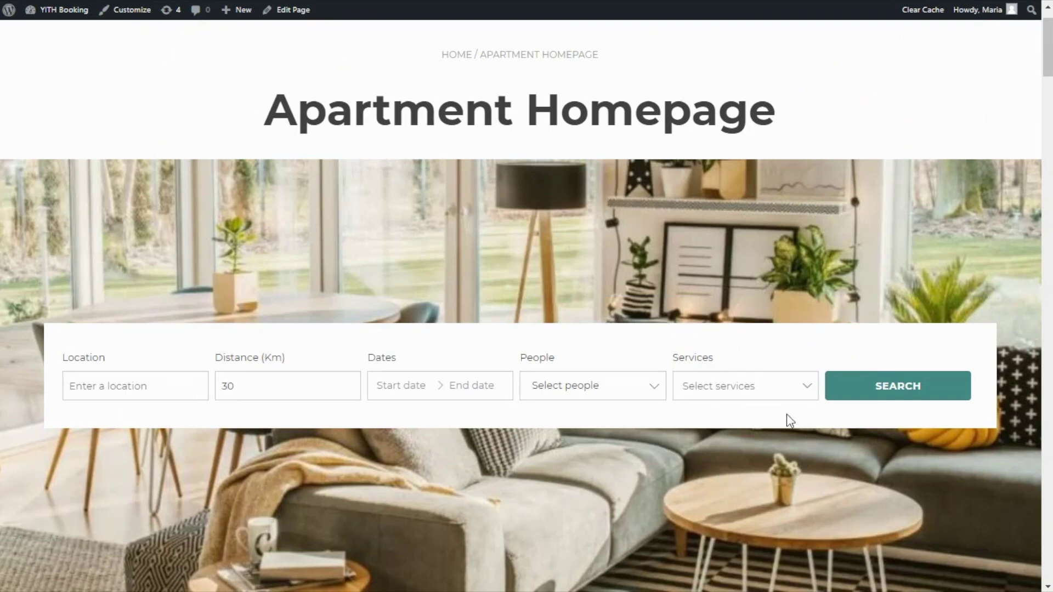
{"action": "left_click", "coordinate": [796, 396]}
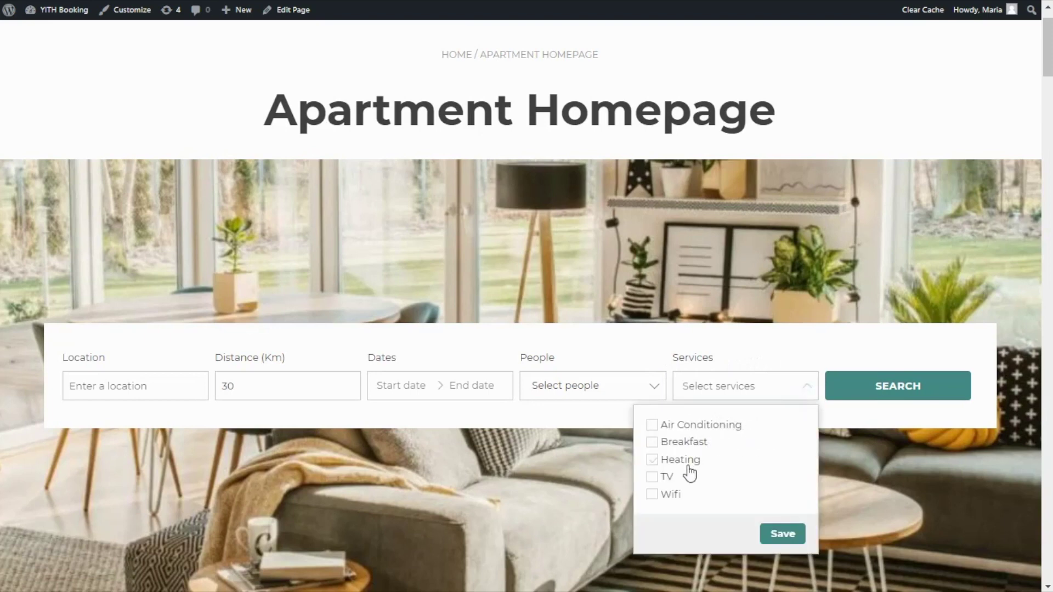
{"action": "left_click", "coordinate": [790, 387]}
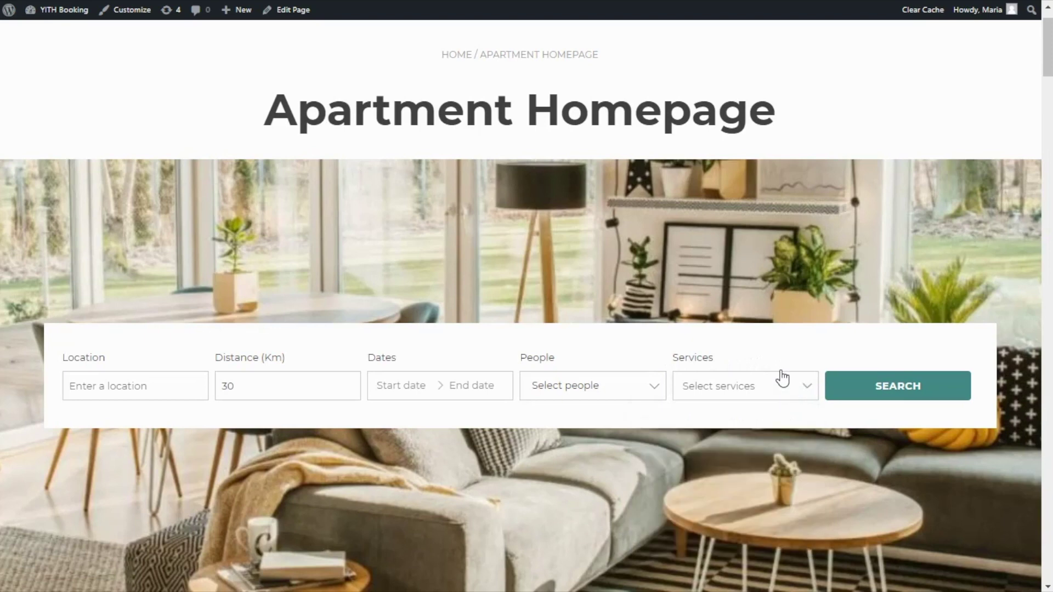